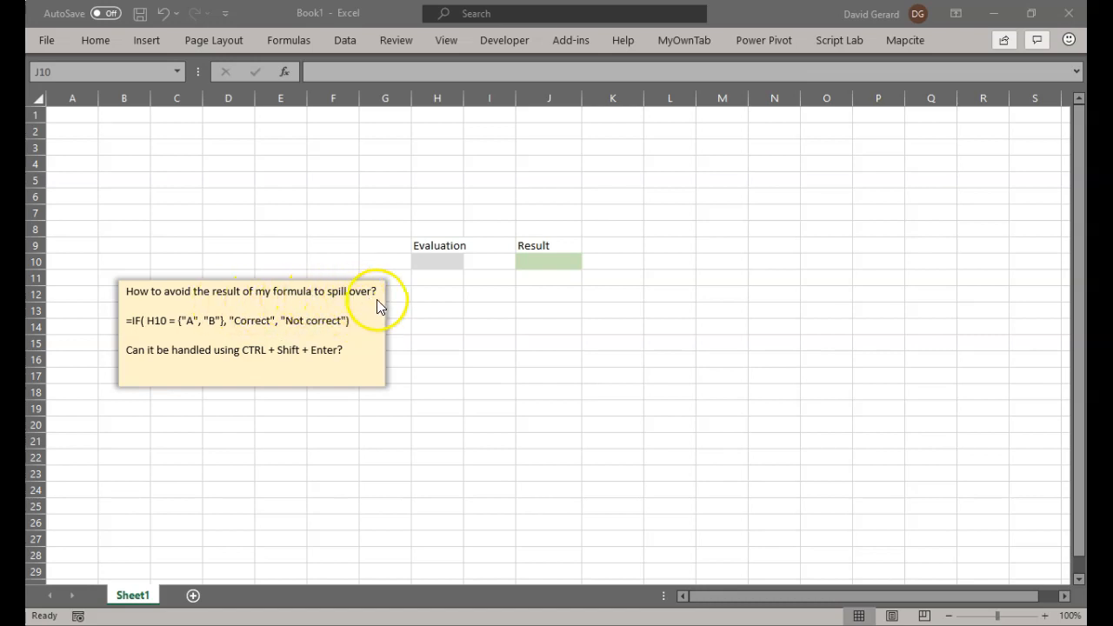
click(351, 319)
drag(350, 319, 124, 321)
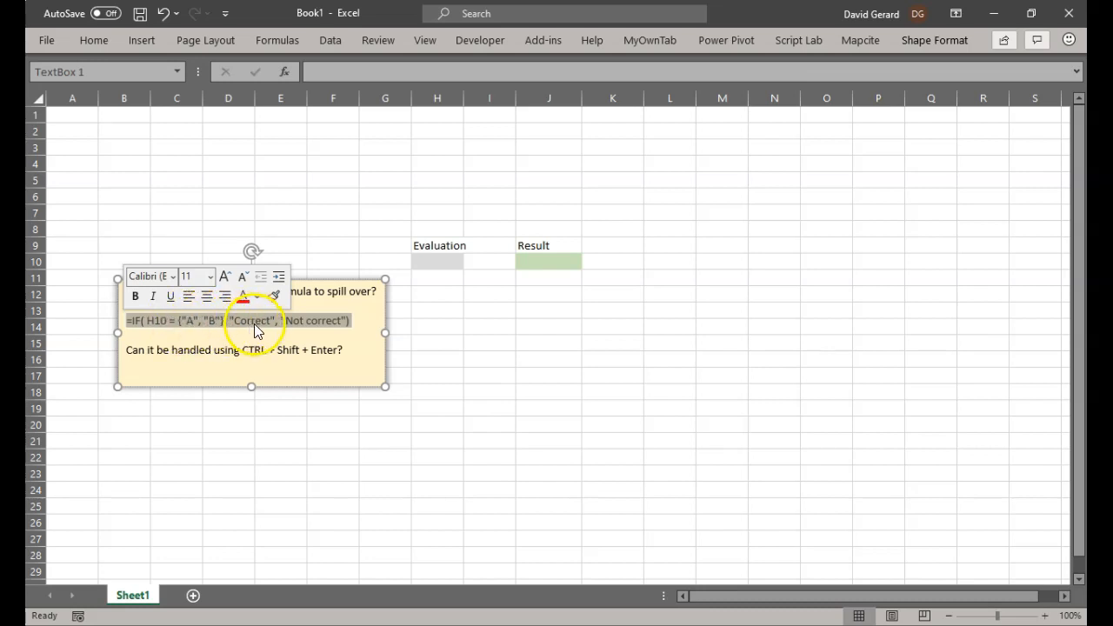
click(347, 355)
drag(347, 355, 130, 356)
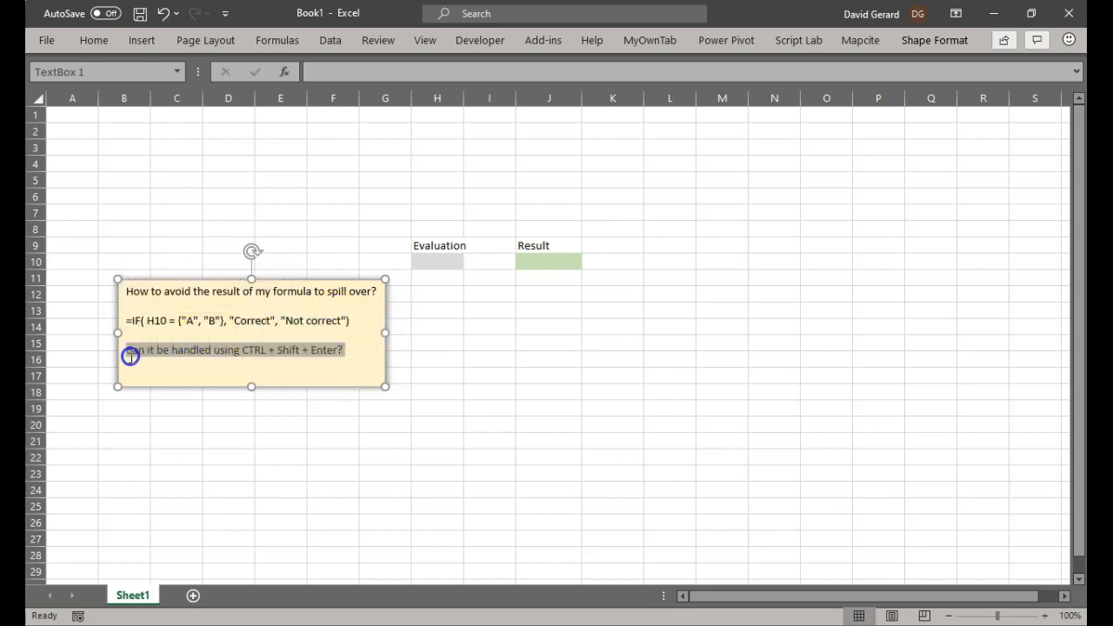
Copy the formula =IF( H10 = {"A", "B"}, "Correct", "Not correct") from the text box.
click(352, 320)
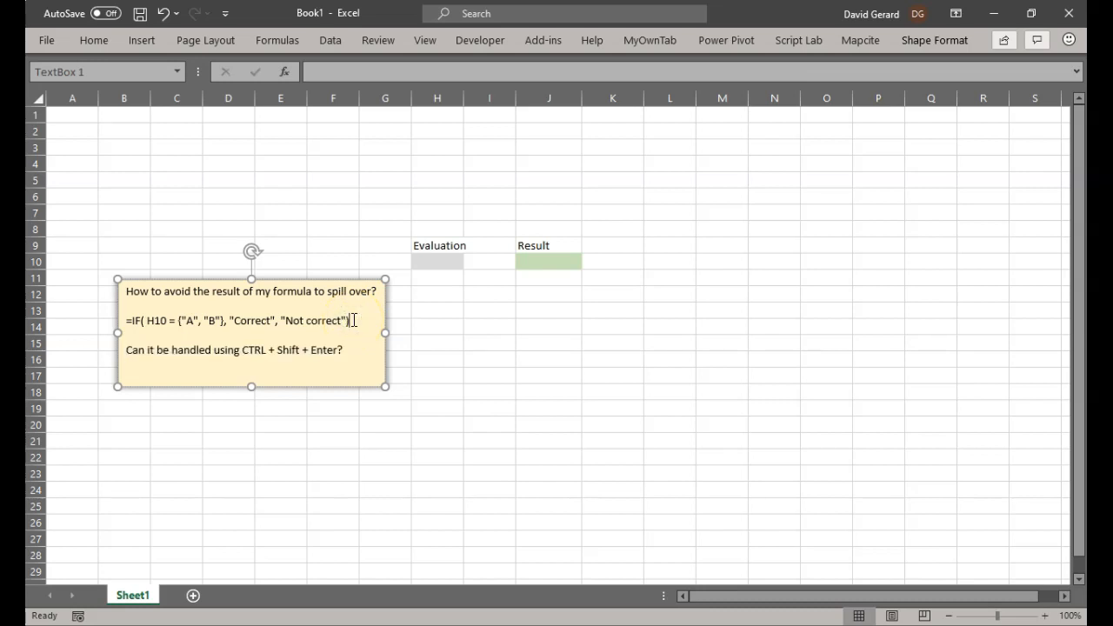
drag(352, 320, 128, 323)
key(ctrl+c)
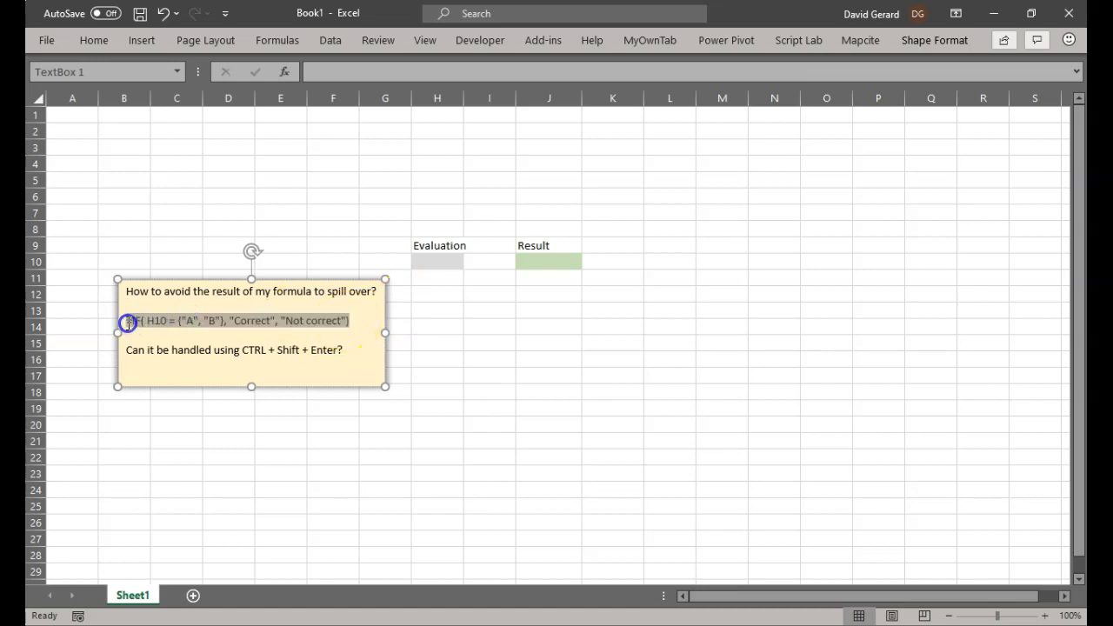
click(358, 72)
key(ctrl+v)
key(ctrl+v)
key(ctrl+z)
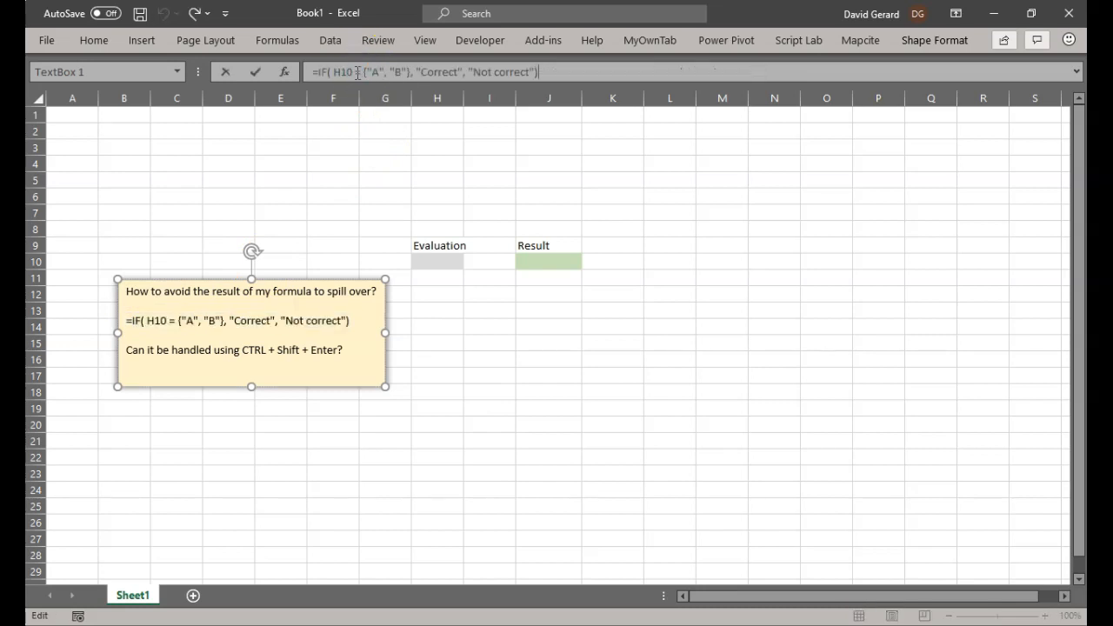
key(Return)
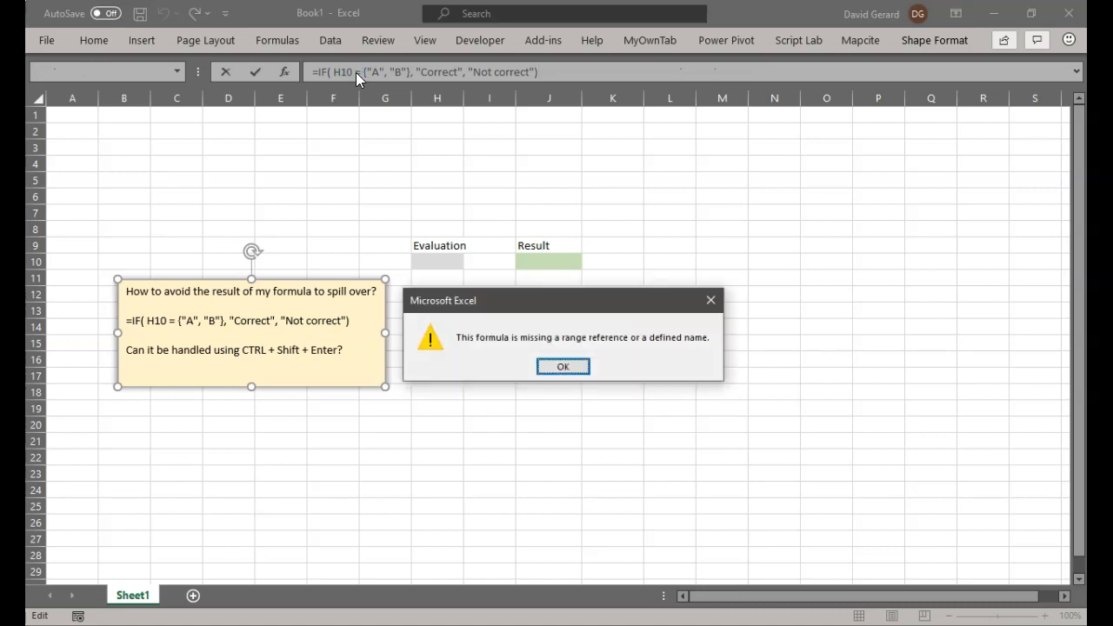
key(Return)
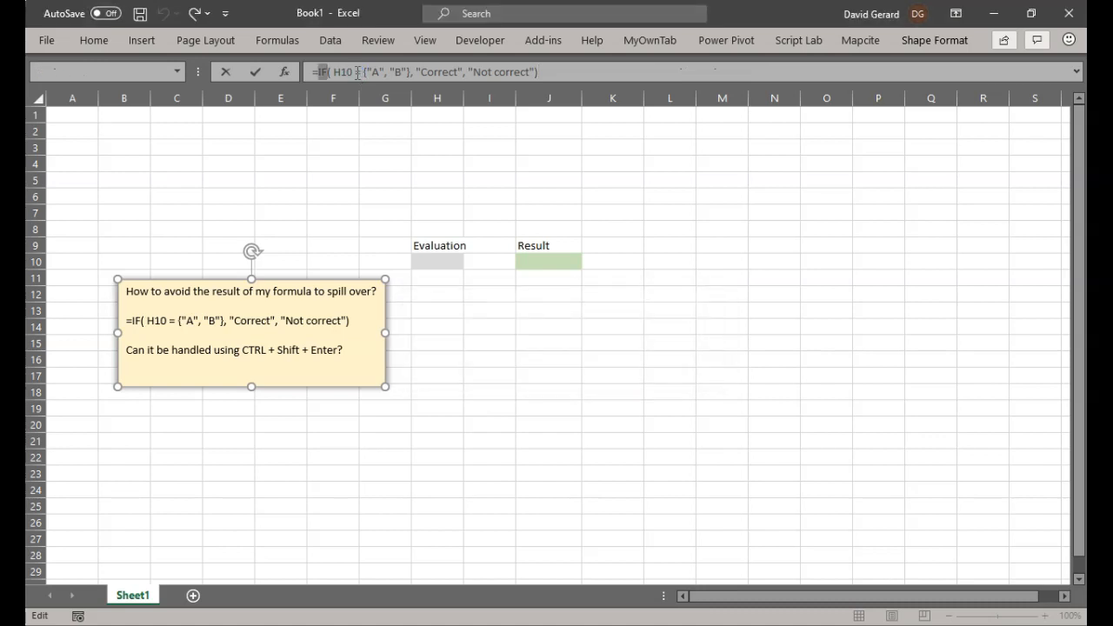
key(Escape)
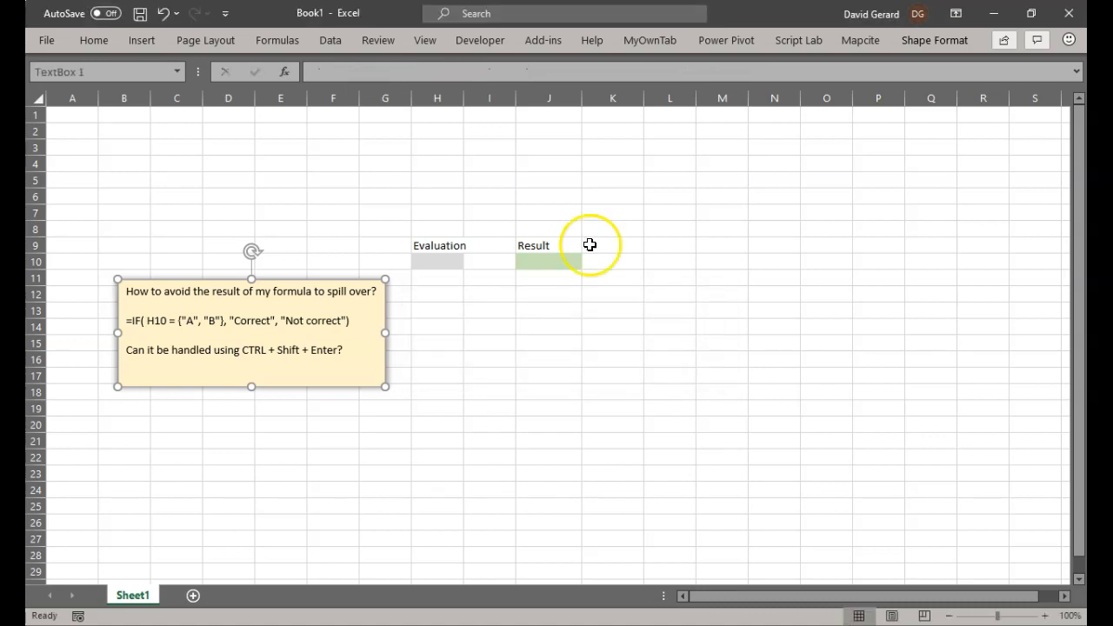
Paste the copied formula =IF( H10 = {"A", "B"}, "Correct", "Not correct") into the Result cell J10 as a regular formula.
click(550, 266)
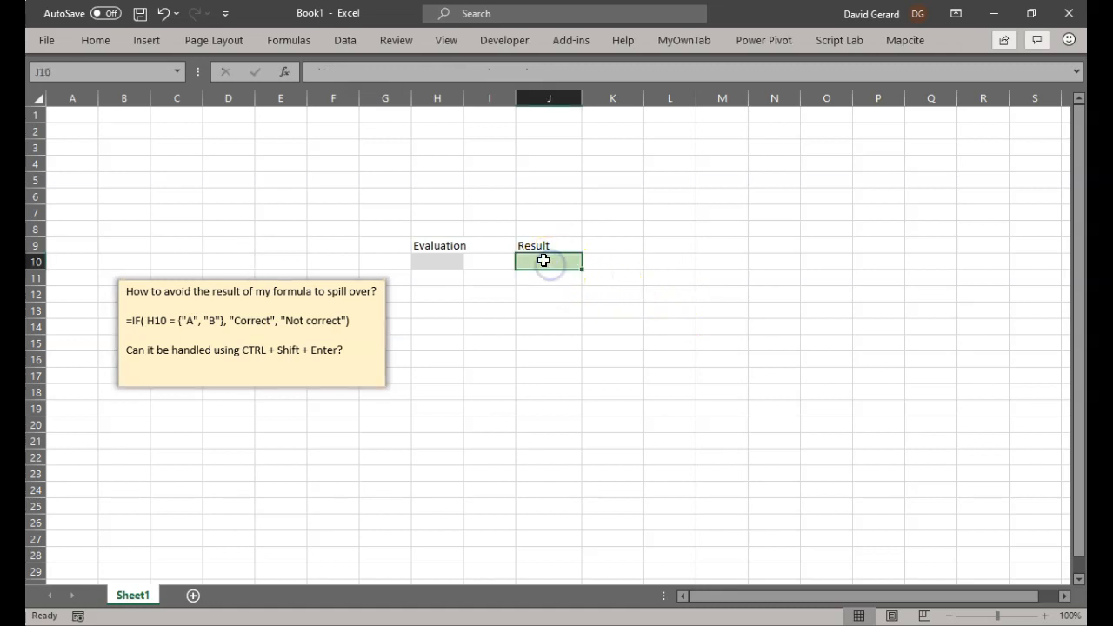
click(432, 66)
key(ctrl+v)
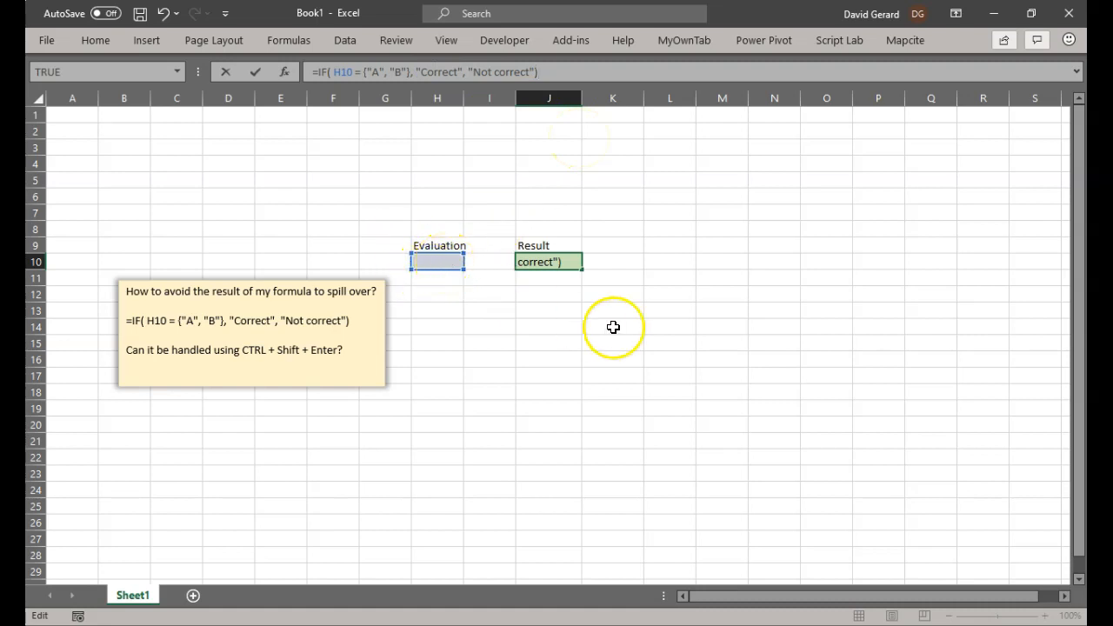
key(Return)
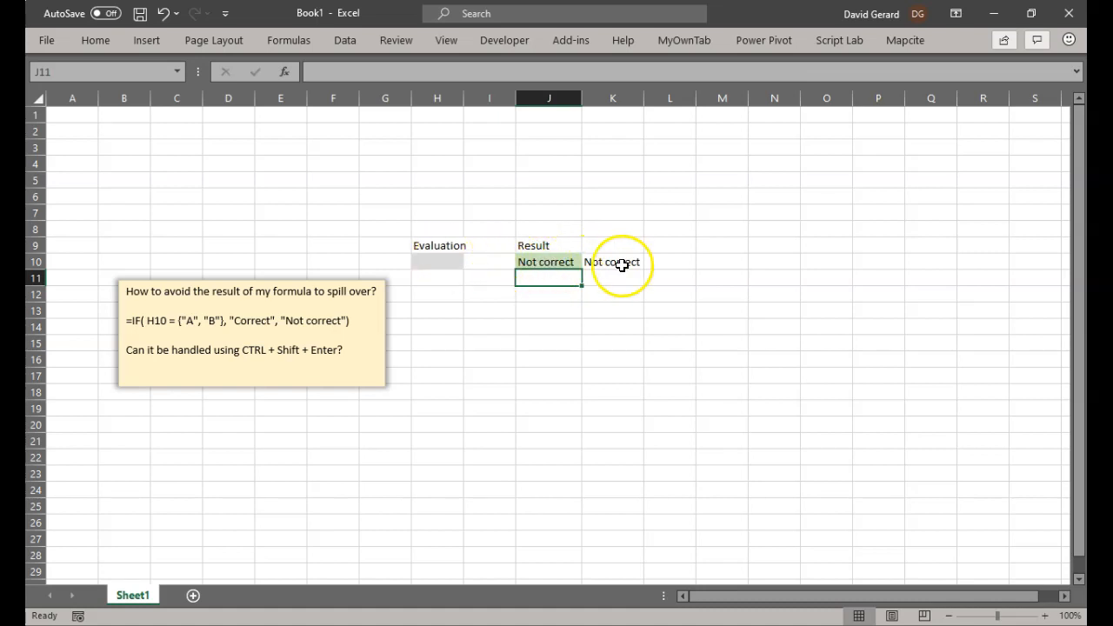
Choose A as the Evaluation value in H10 and inspect the spilled cell K10.
click(432, 261)
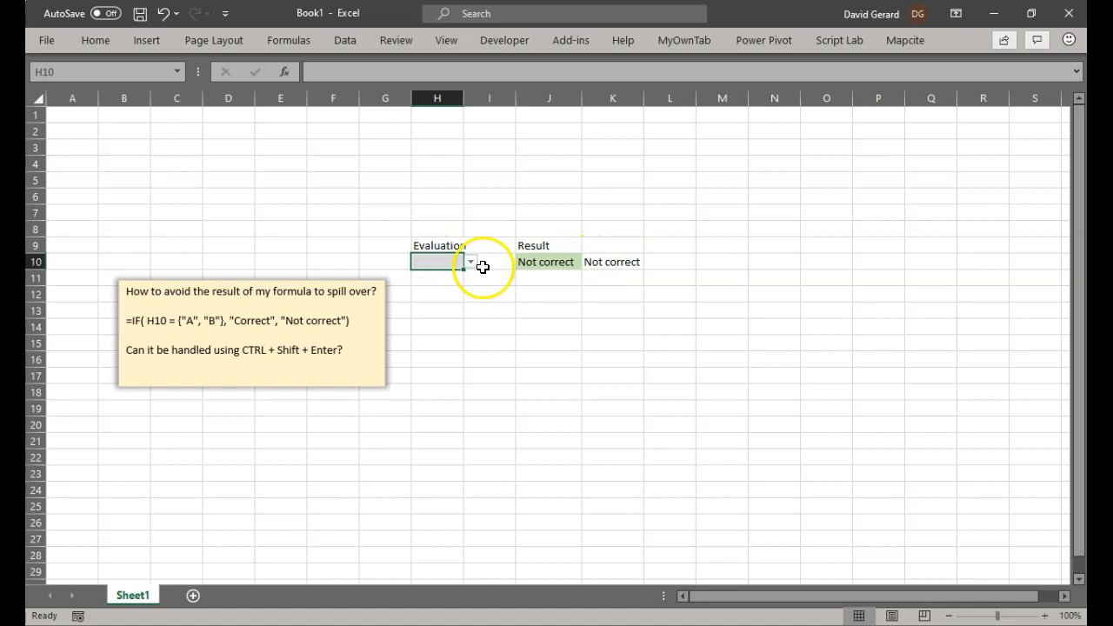
click(470, 262)
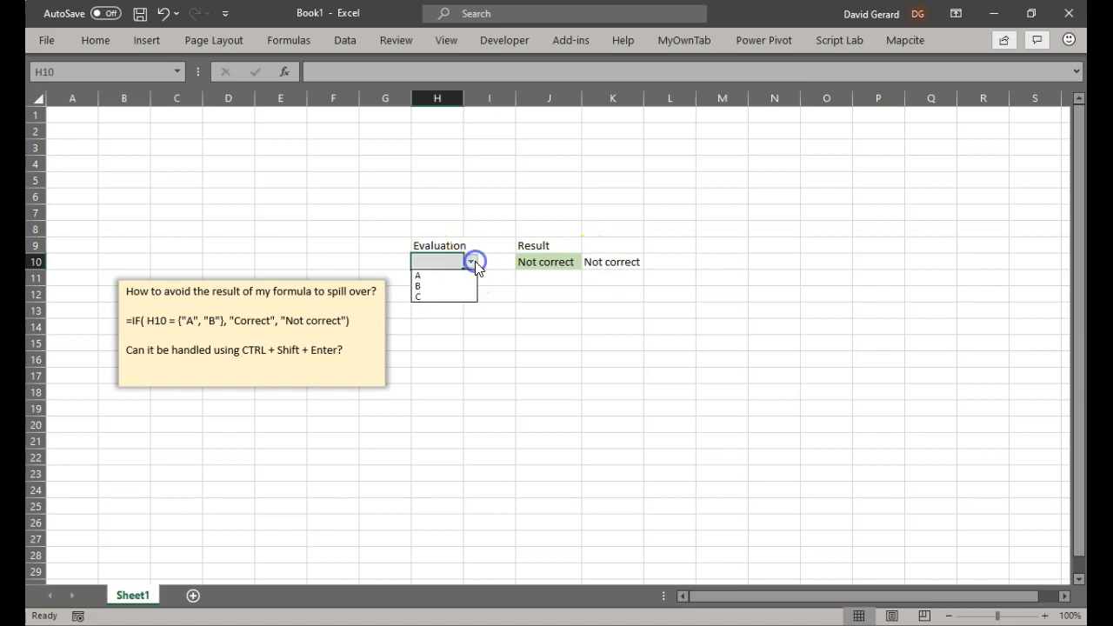
click(431, 276)
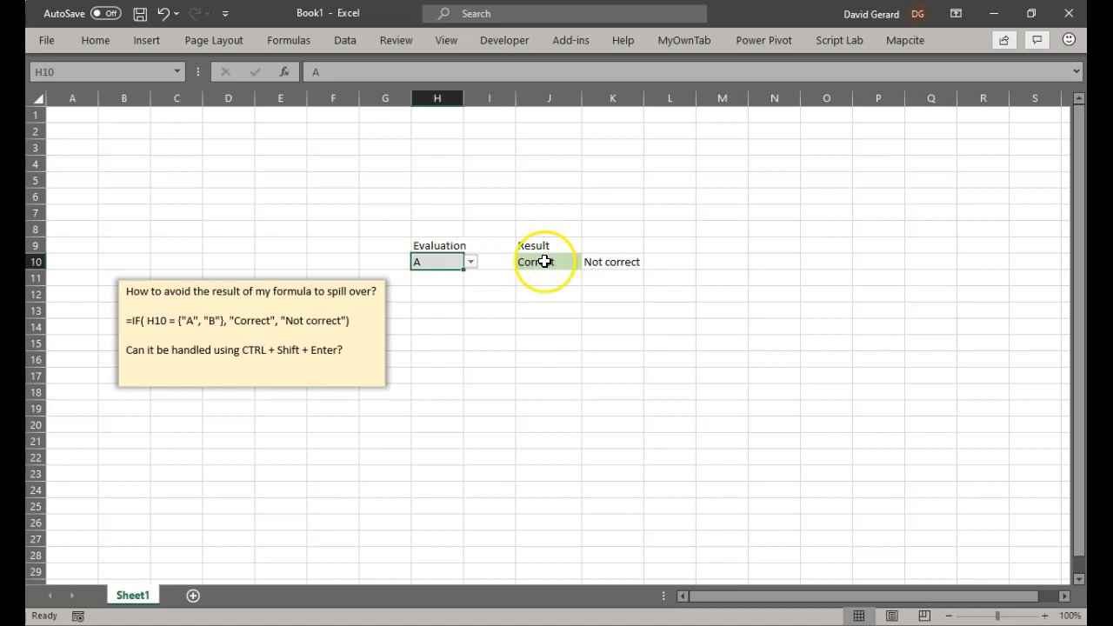
click(602, 263)
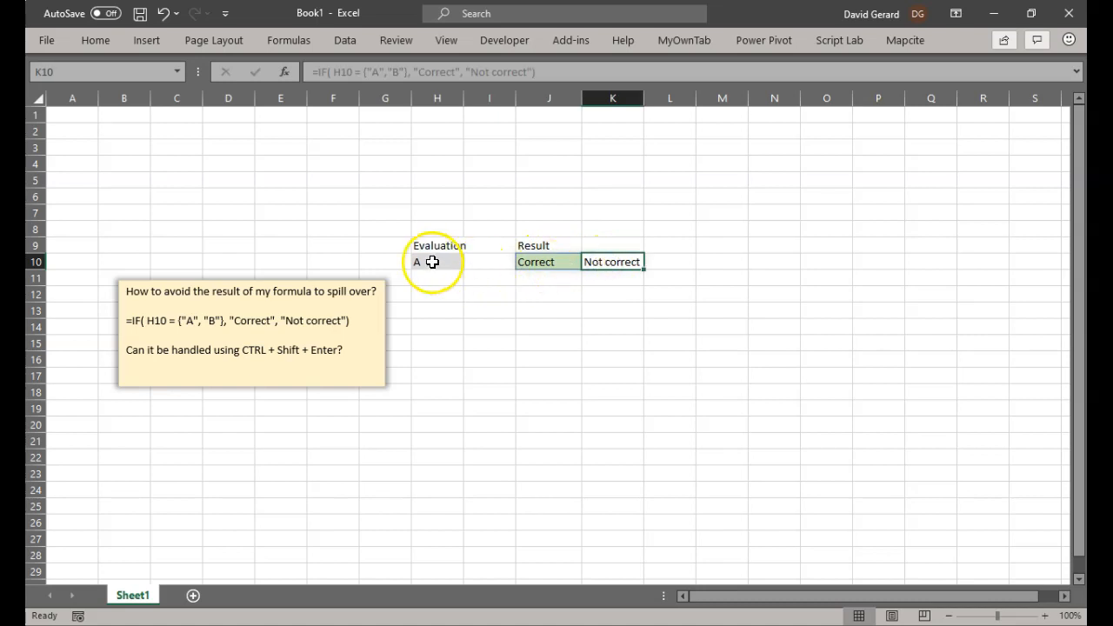
Change the Evaluation value in H10 to B and inspect the result cells J10 and K10.
click(429, 262)
click(469, 262)
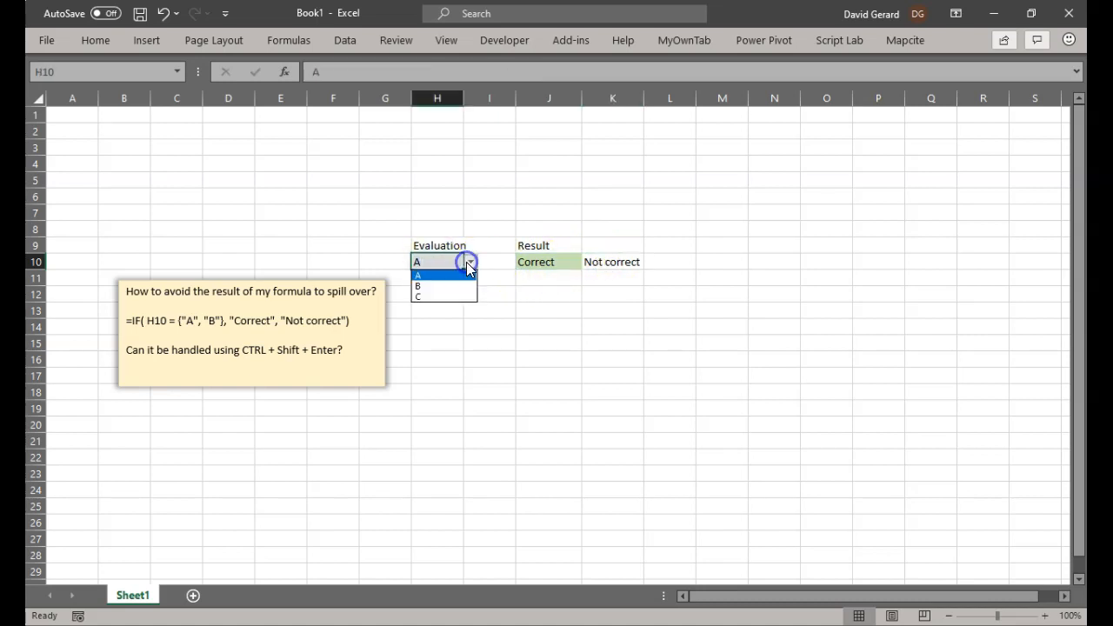
click(442, 286)
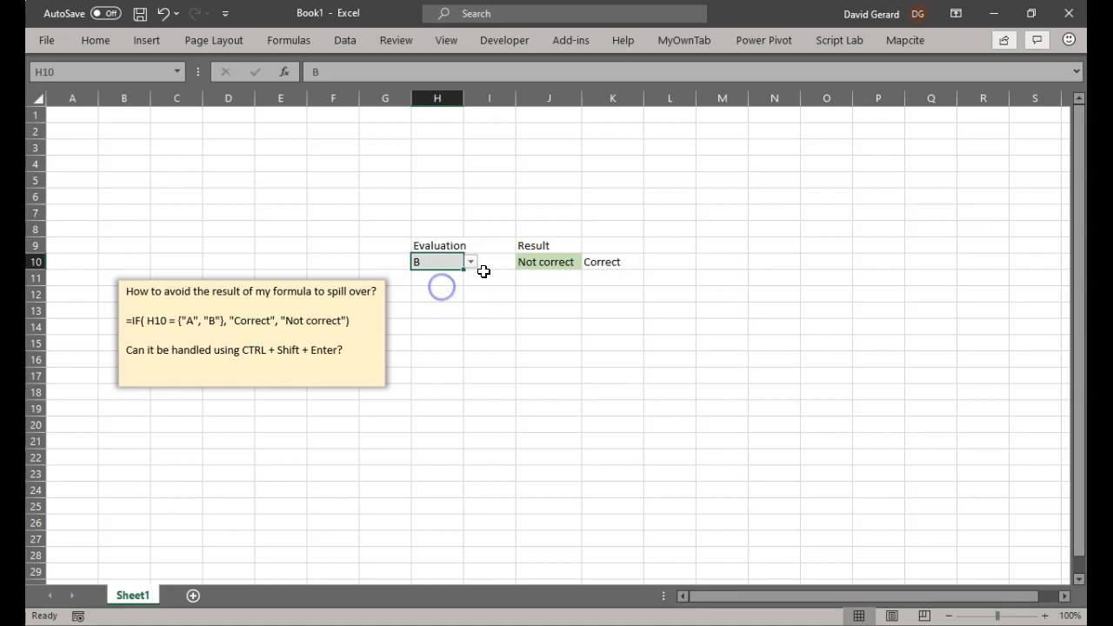
click(548, 259)
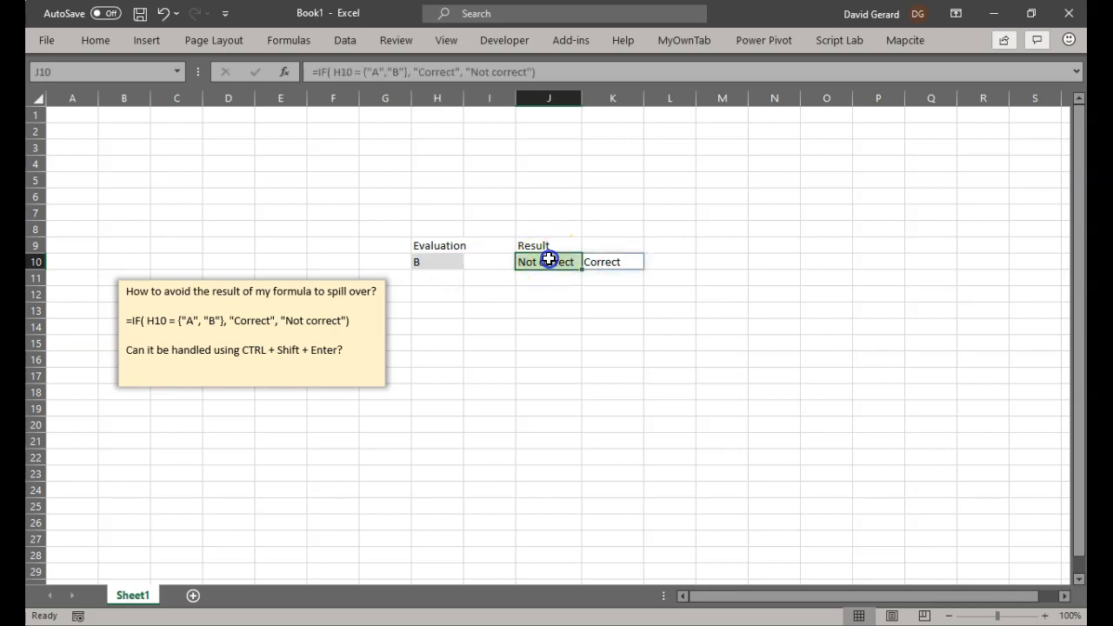
click(635, 265)
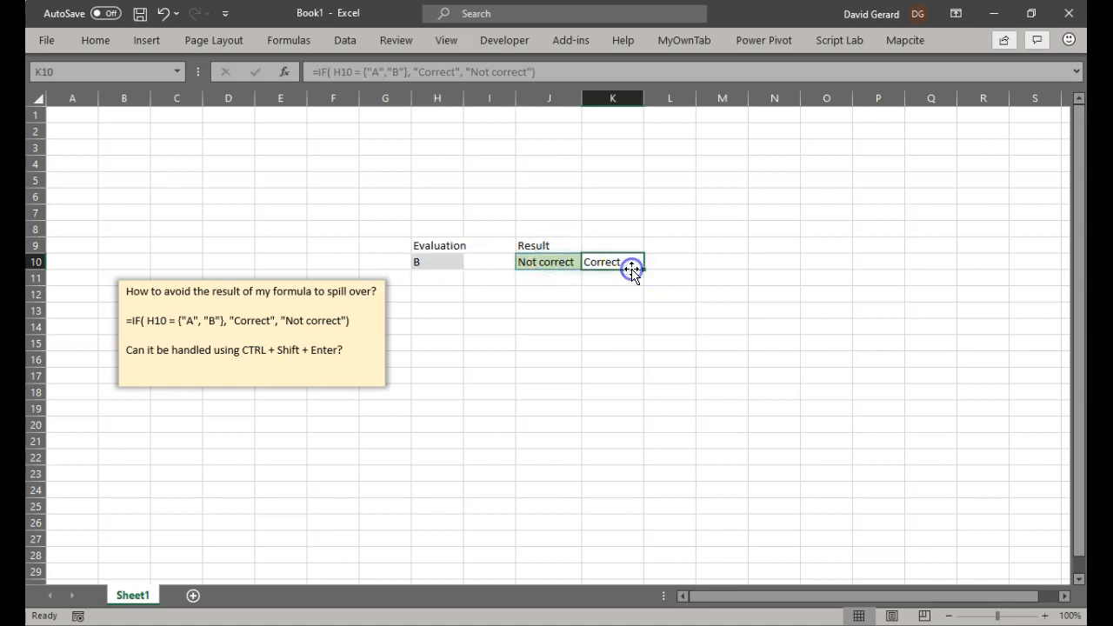
Test the Evaluation cell H10 with the value C and set it back to A.
click(448, 258)
click(478, 267)
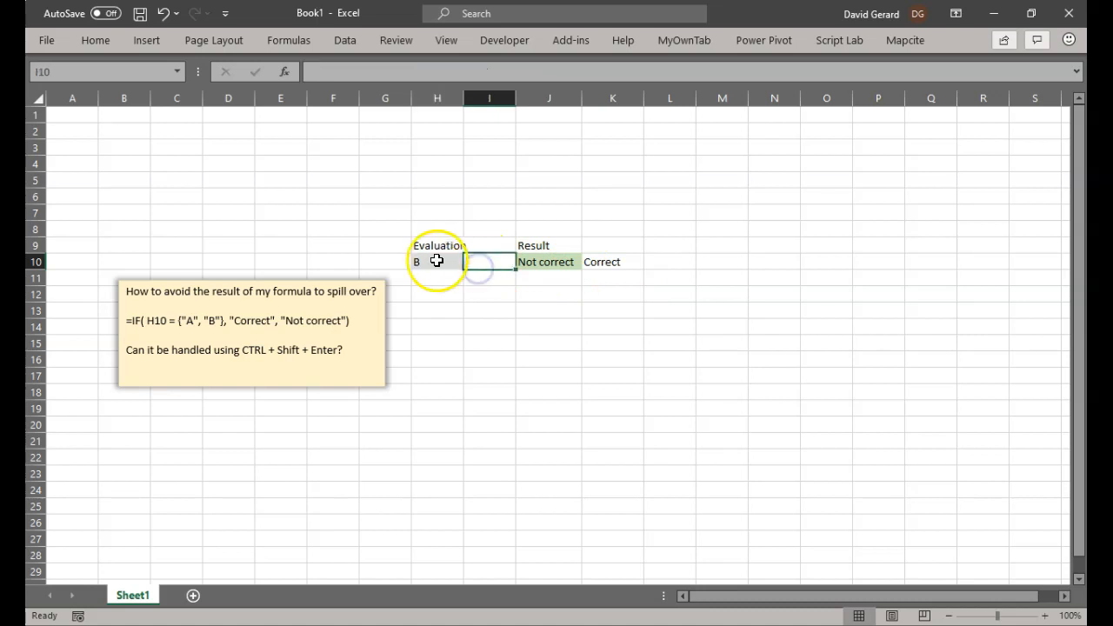
click(437, 264)
click(468, 263)
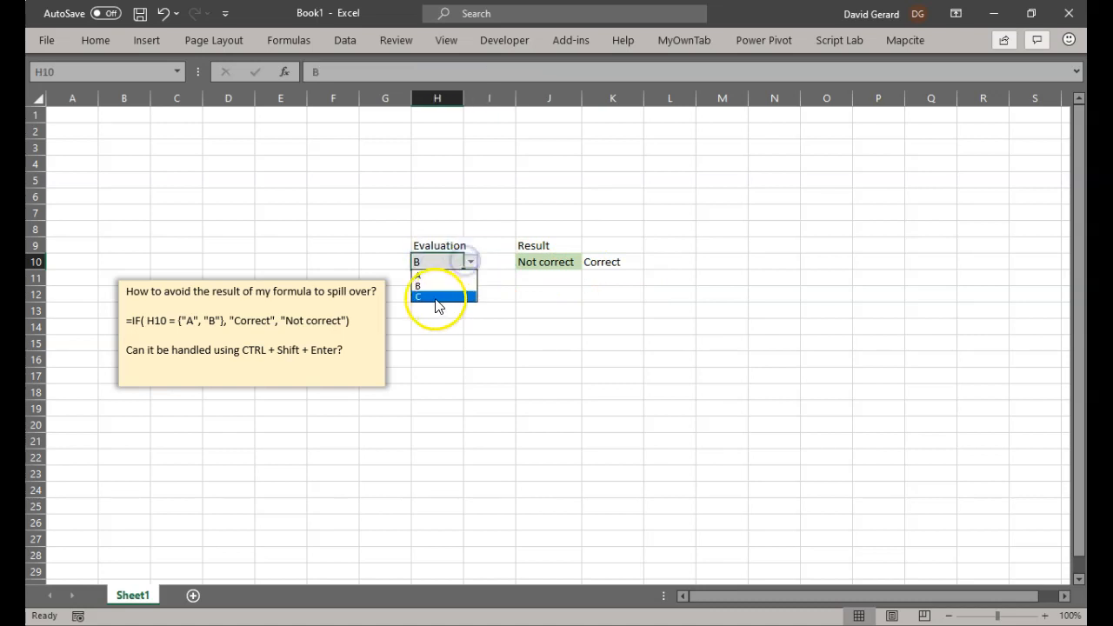
click(435, 299)
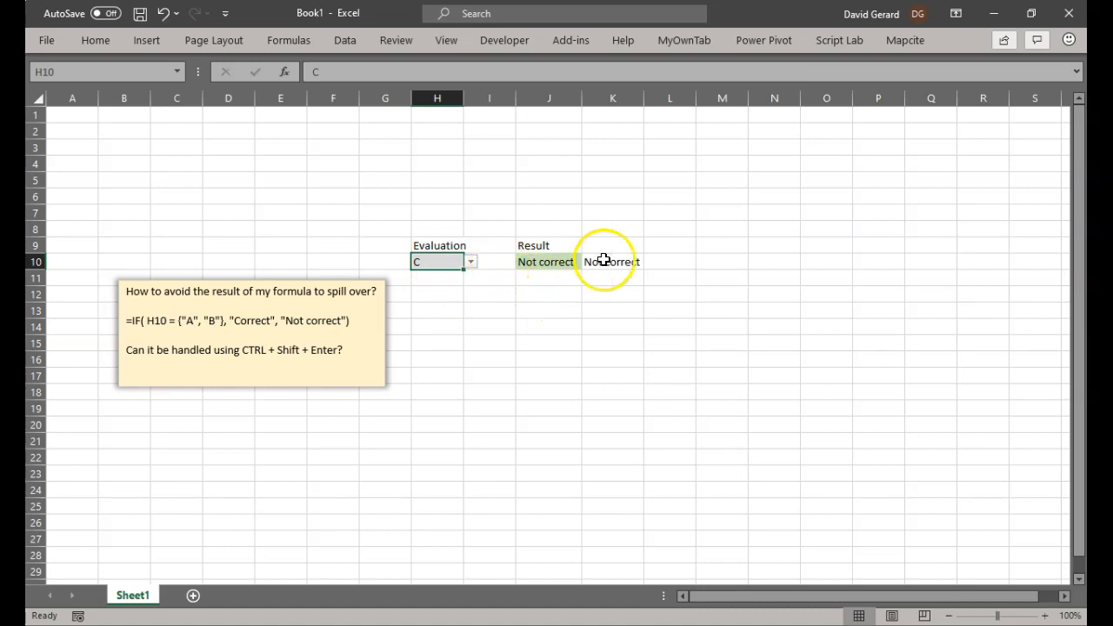
click(471, 262)
click(441, 276)
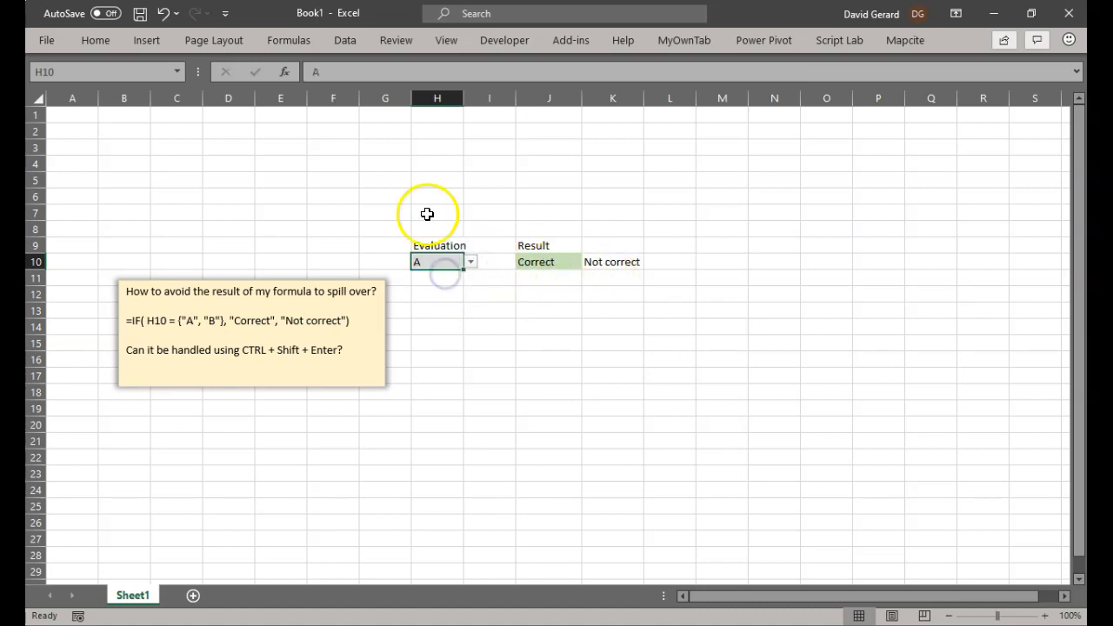
Evaluate the logical test H10 = {"A","B"} inside J10's formula, and leave the cell without saving the change.
click(571, 262)
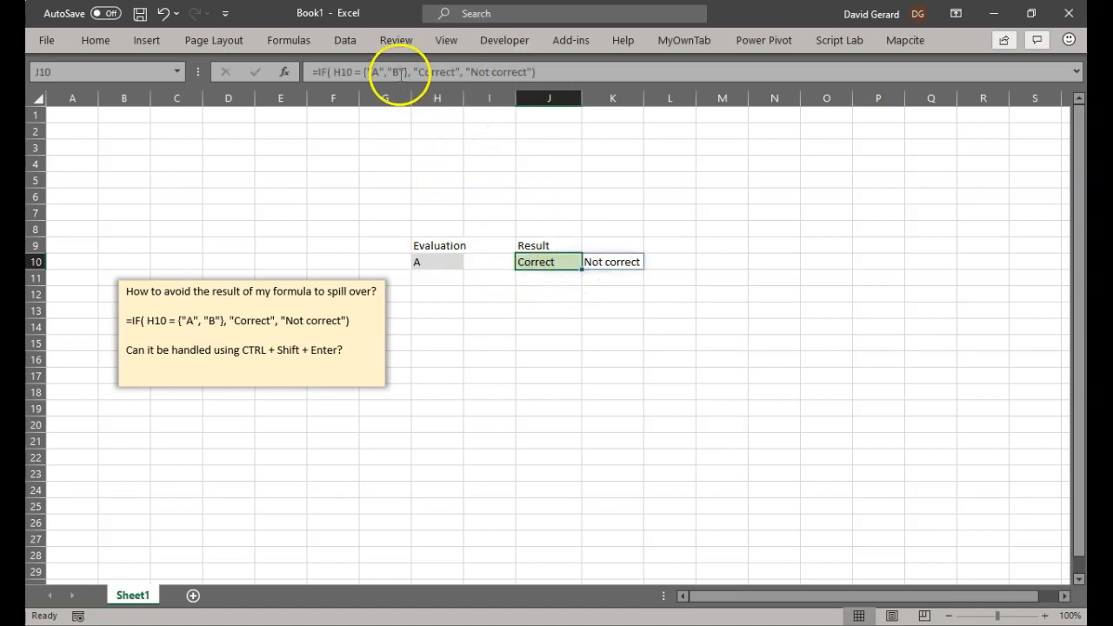
drag(405, 70, 333, 71)
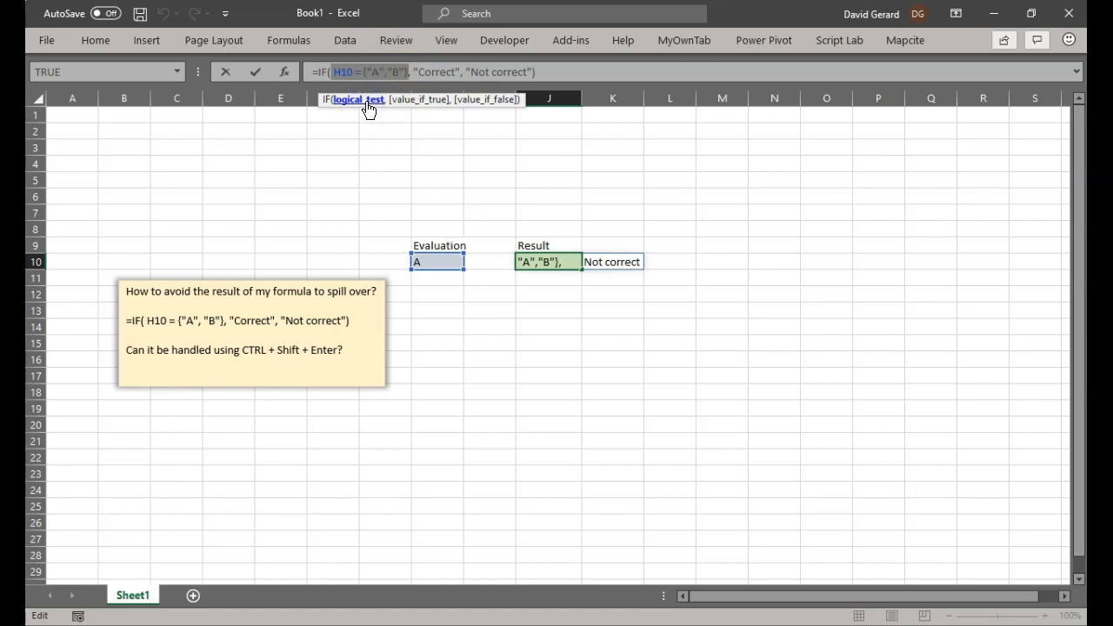
key(F9)
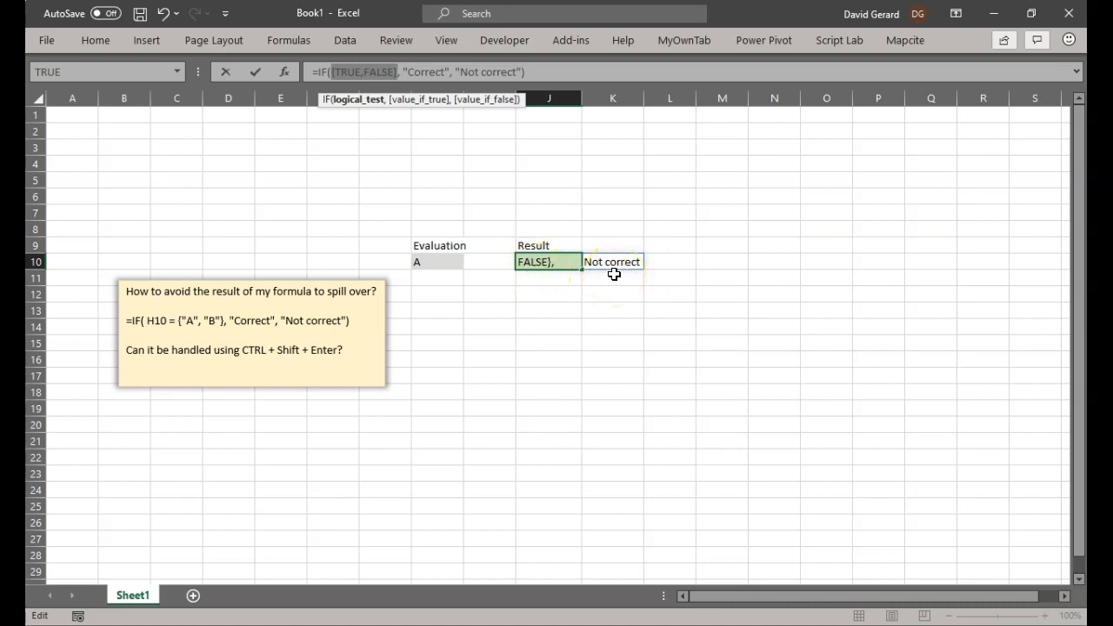
key(Escape)
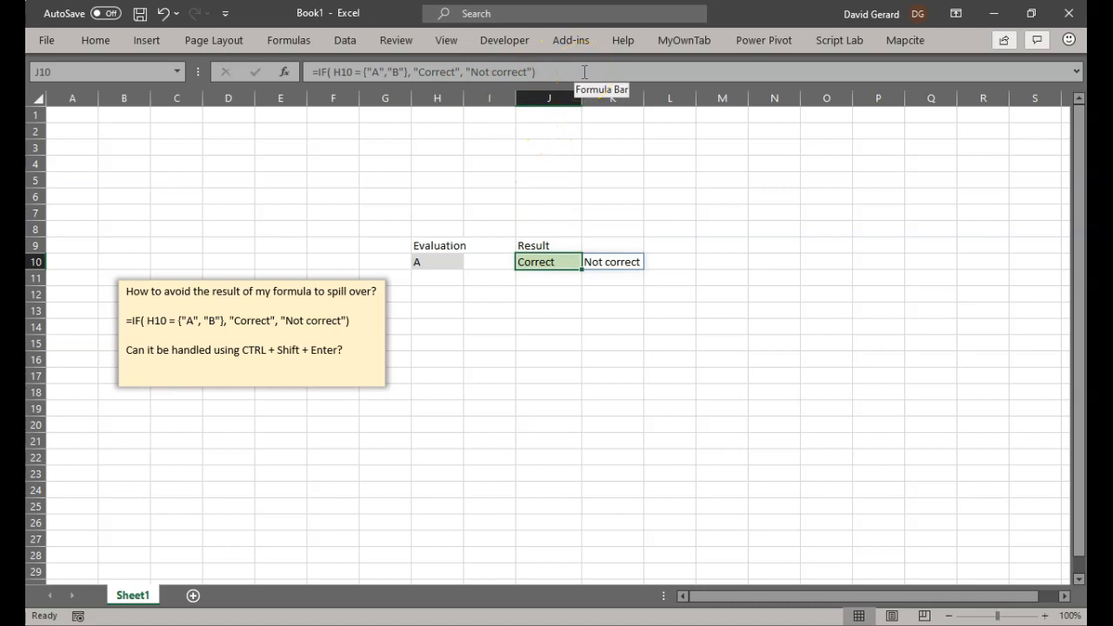
Clear J10 and re-enter =IF( H10 = {"A", "B"}, "Correct", "Not correct") there as a Ctrl+Shift+Enter array formula.
click(559, 260)
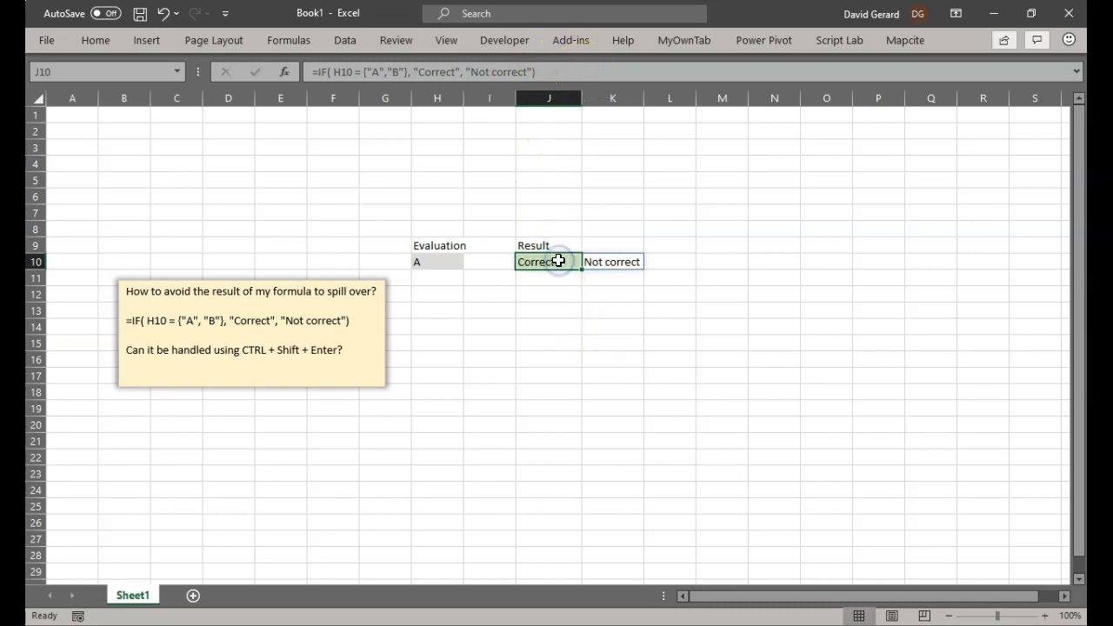
key(Delete)
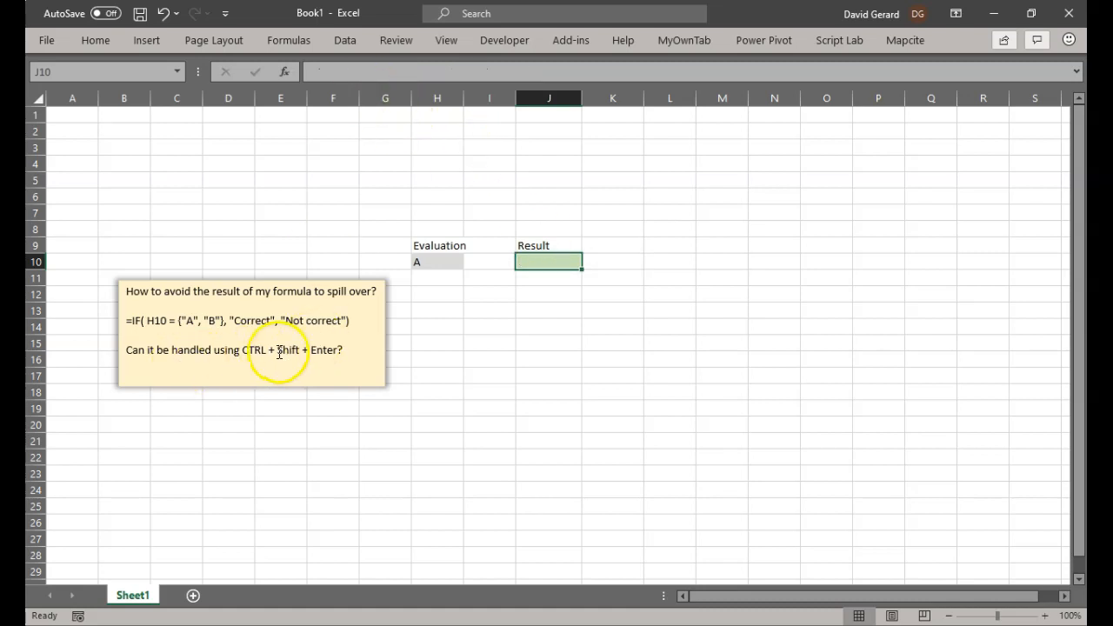
click(408, 72)
text(=IF( H10 = {"A", "B"}, "Correct", "Not correct"))
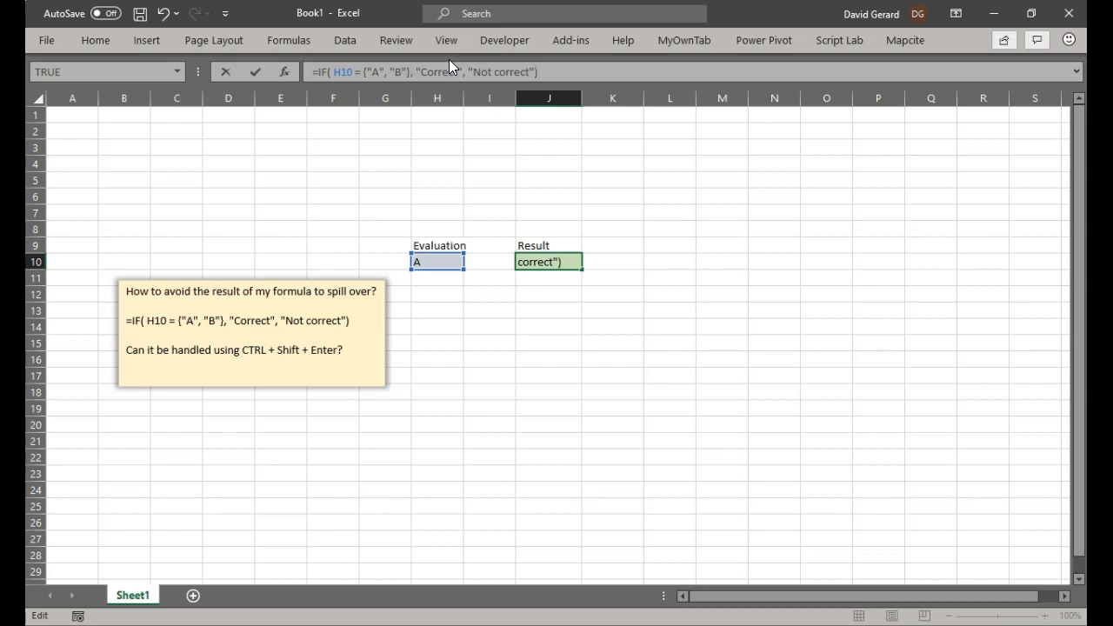
key(ctrl+shift+Return)
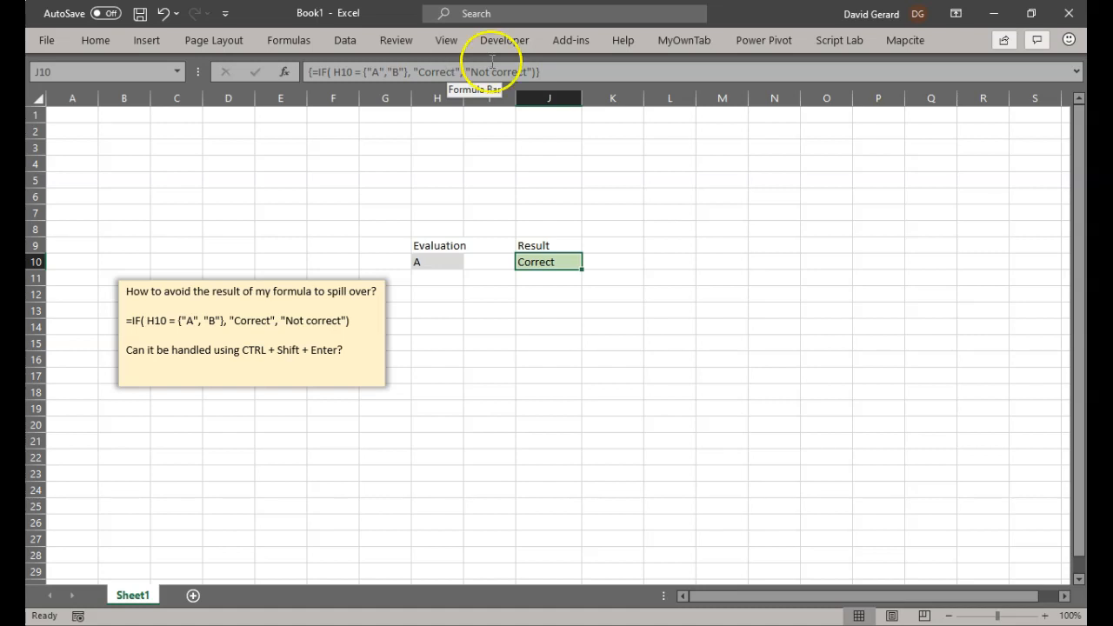
Evaluate the whole IF expression of J10's array formula, and leave the cell with its original formula.
click(556, 71)
drag(557, 71, 319, 76)
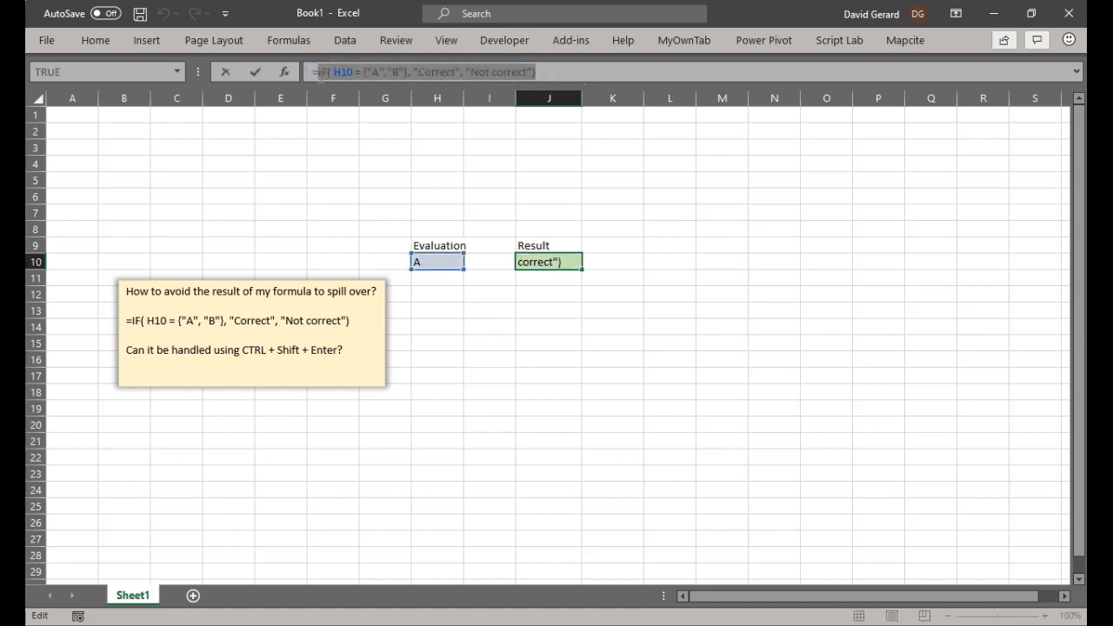
key(F9)
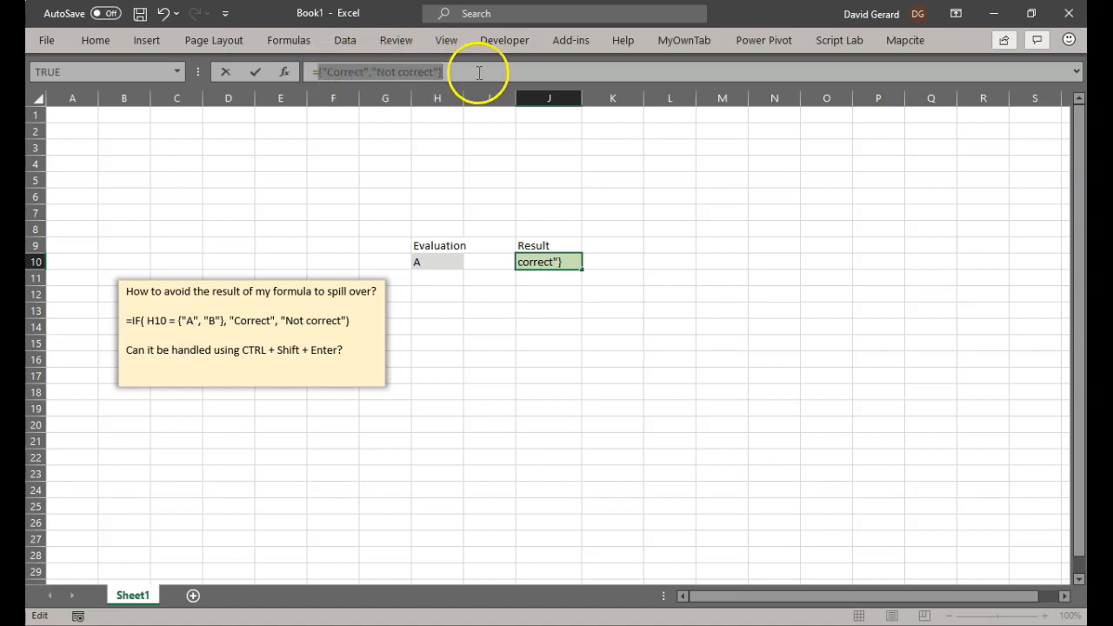
key(ctrl+shift+Return)
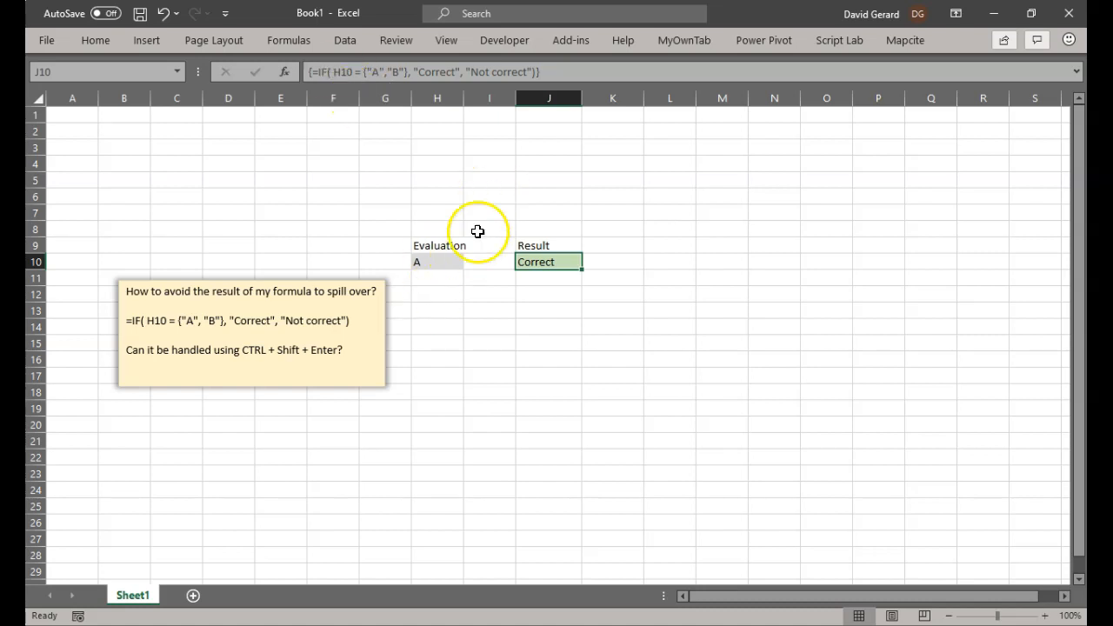
Set the Evaluation value in H10 to B to test the array formula.
click(437, 261)
click(470, 261)
click(460, 287)
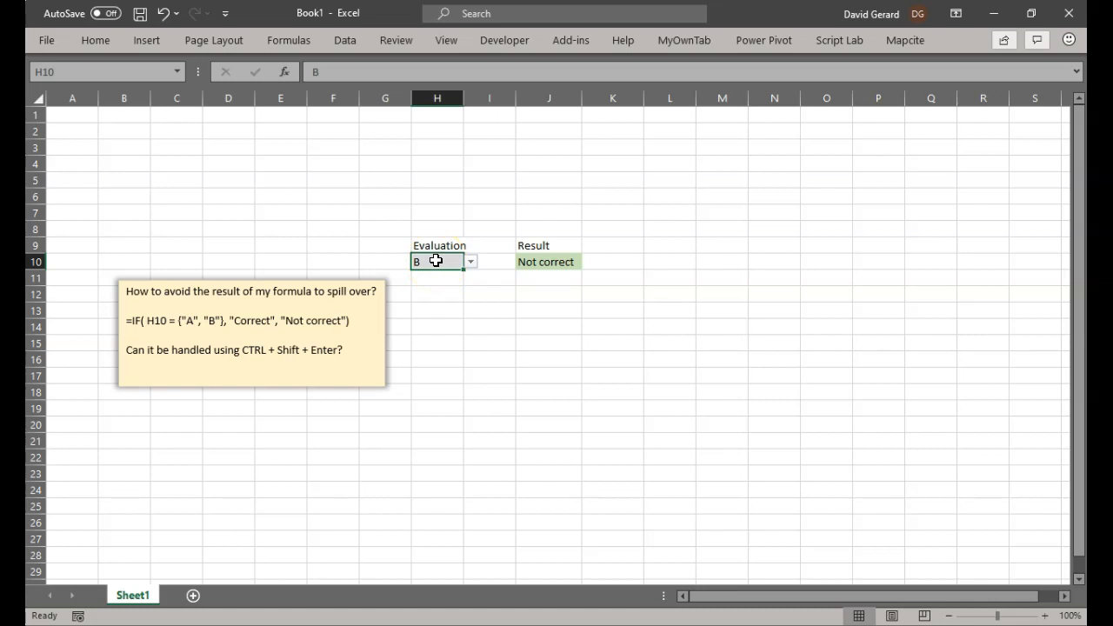
Evaluate J10's whole IF expression with B as the Evaluation value, and leave the cell without saving the change.
click(548, 268)
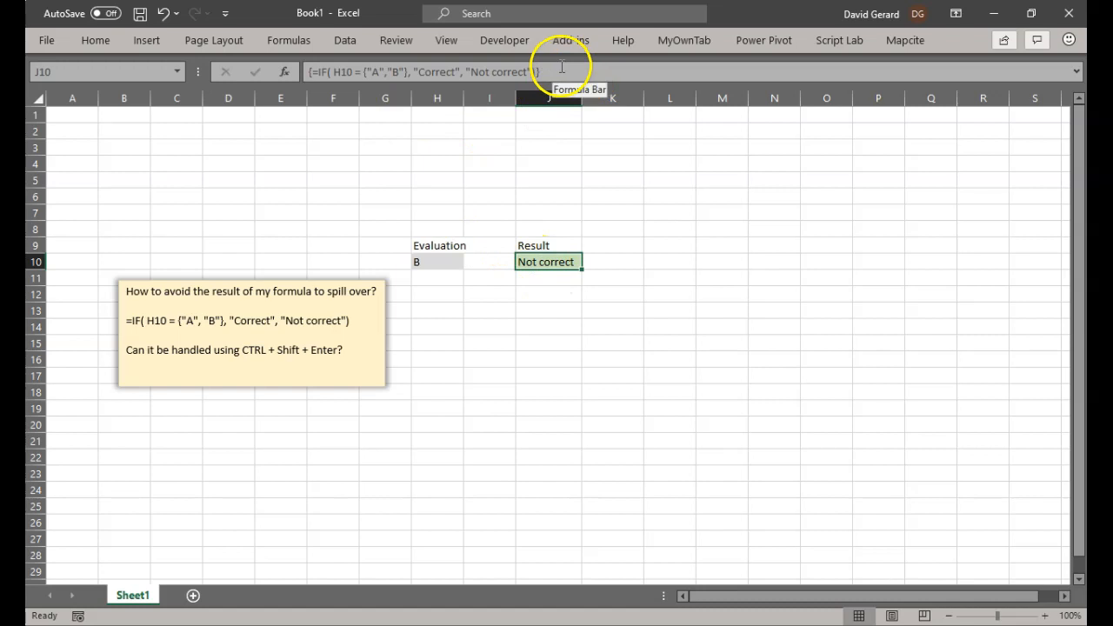
click(357, 68)
drag(358, 68, 313, 72)
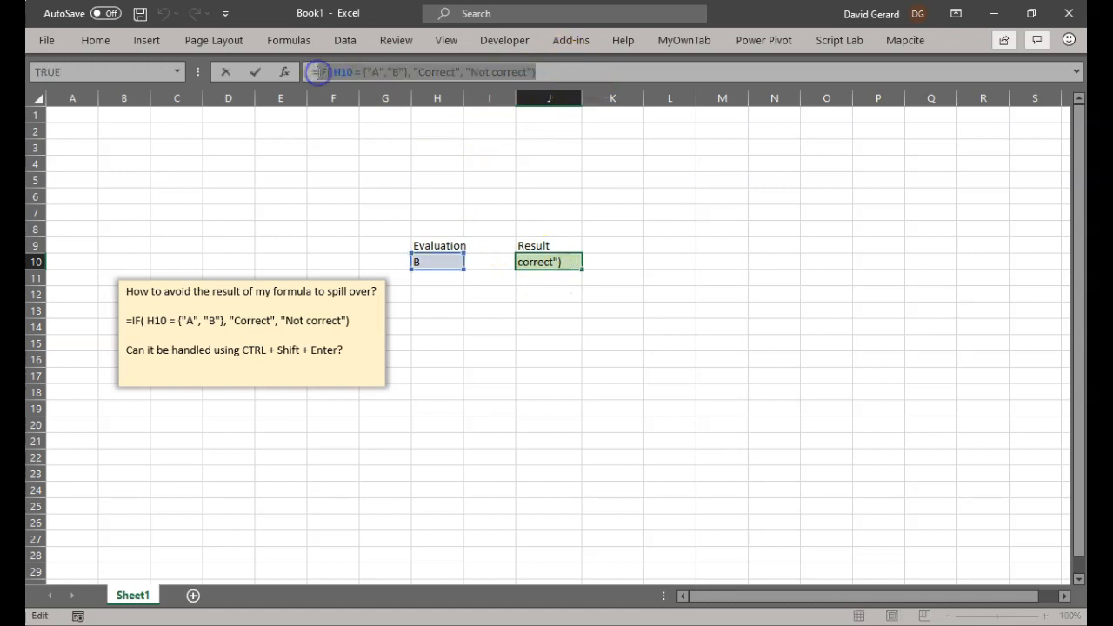
key(F9)
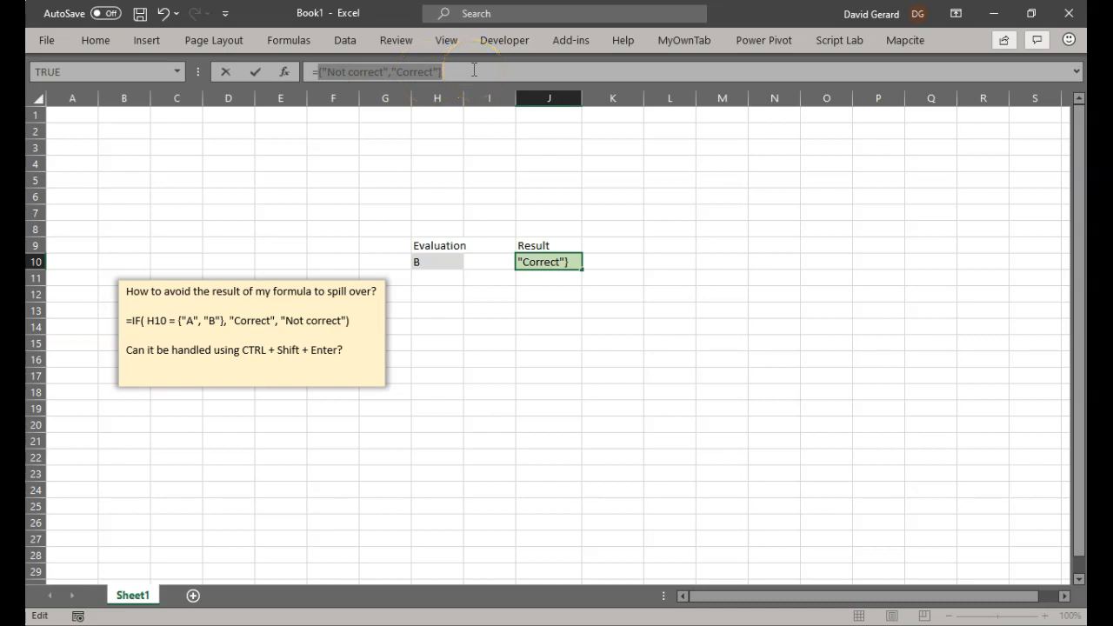
key(Escape)
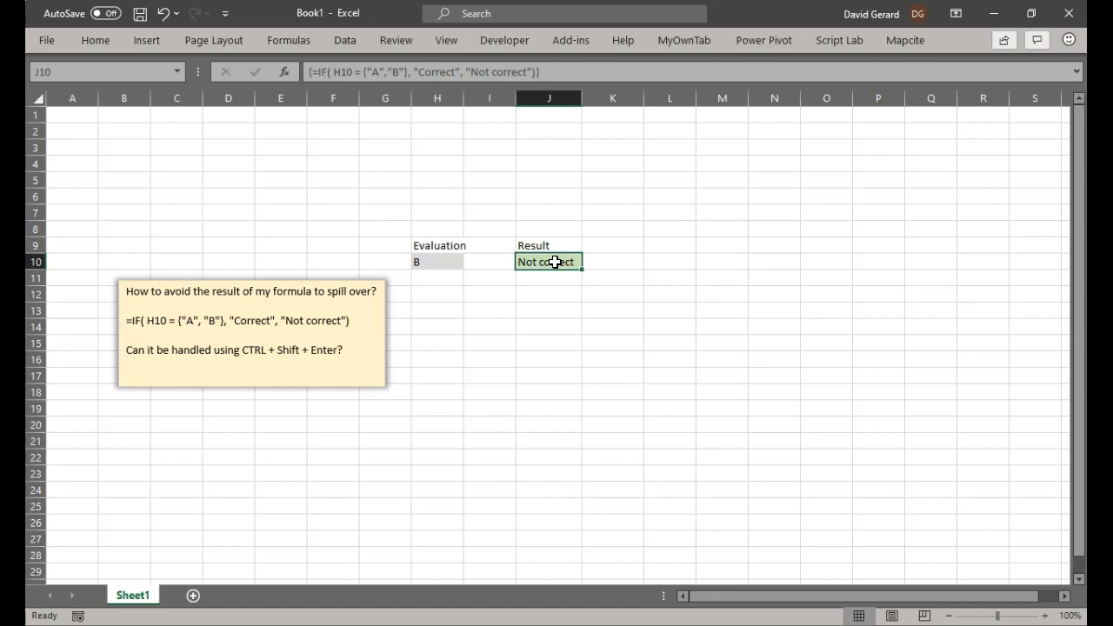
Extend J10's IF formula over J10:K10 as one Ctrl+Shift+Enter array formula.
drag(555, 262, 622, 261)
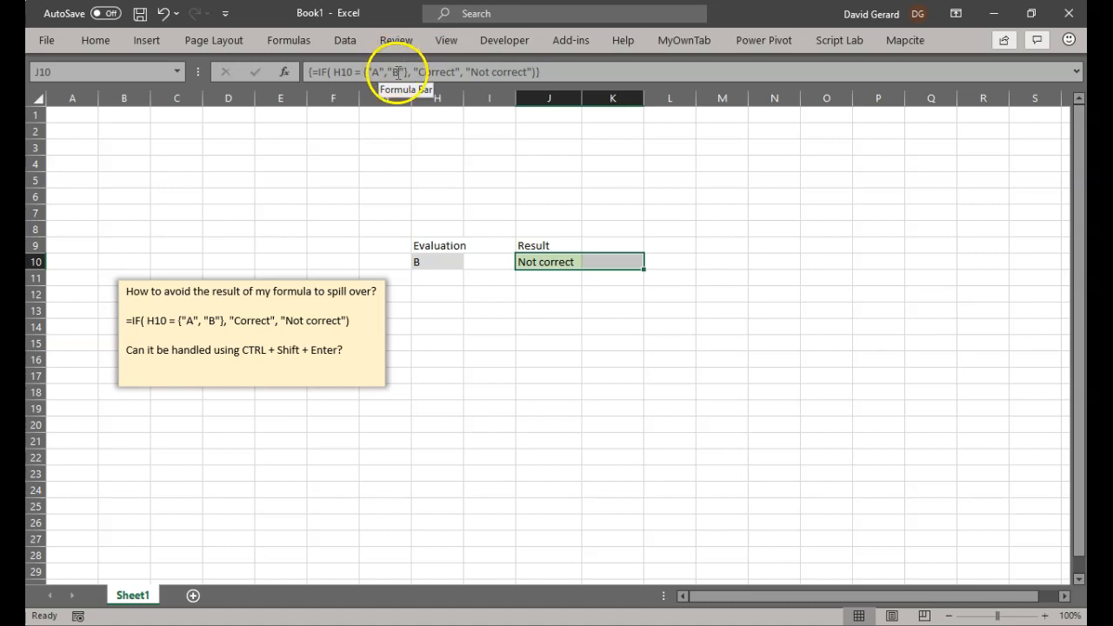
click(590, 76)
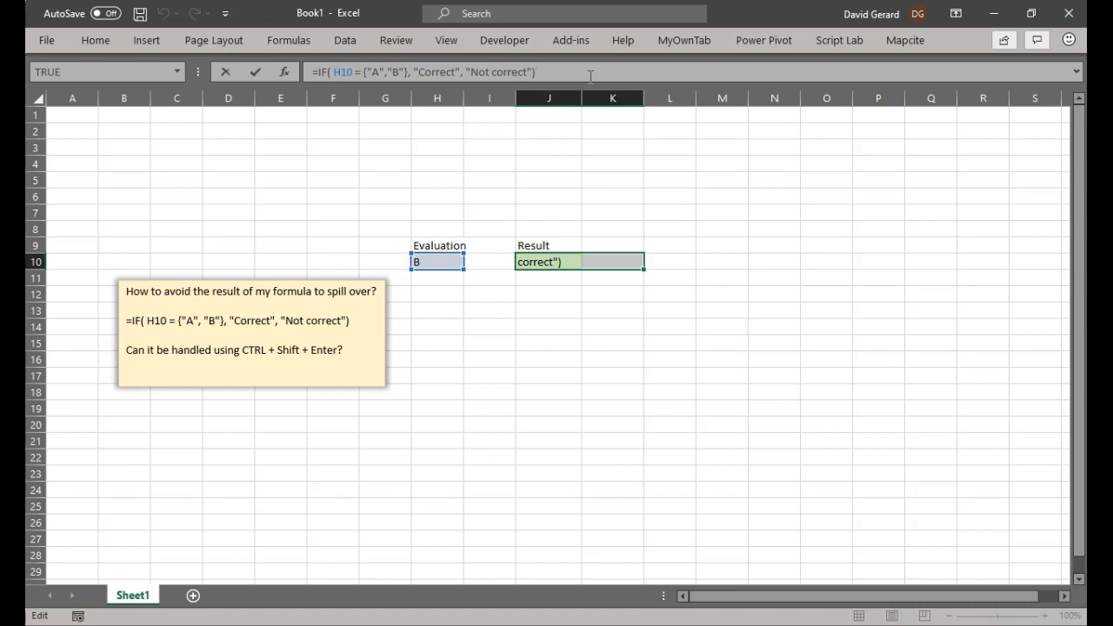
key(ctrl+shift+Return)
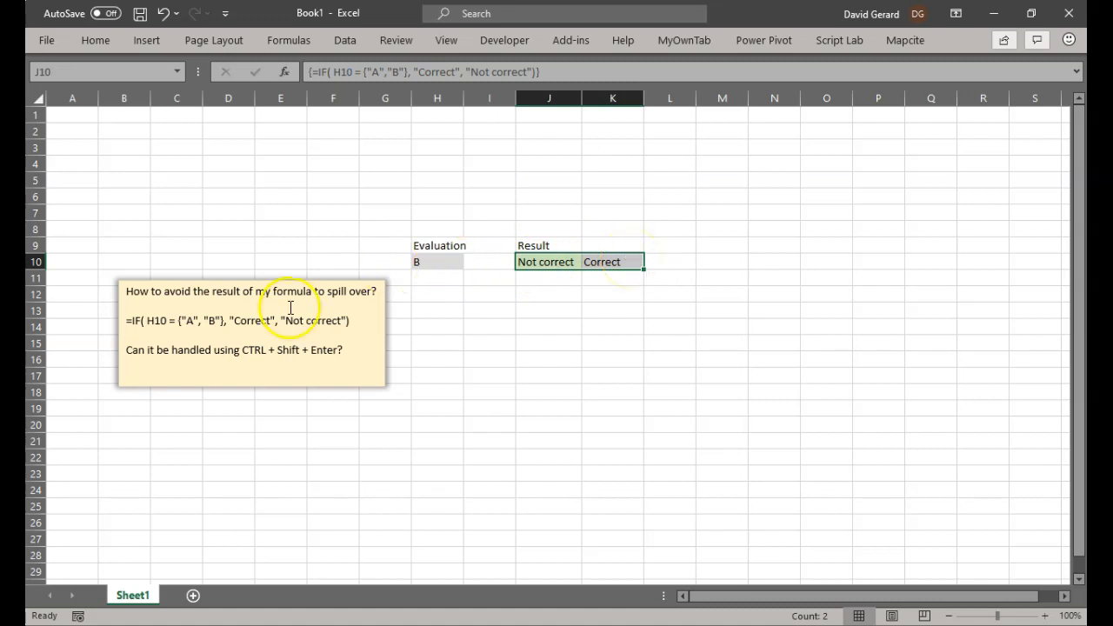
Highlight the note's question about handling it with CTRL + Shift + Enter, and return to J10.
click(344, 351)
drag(345, 351, 135, 352)
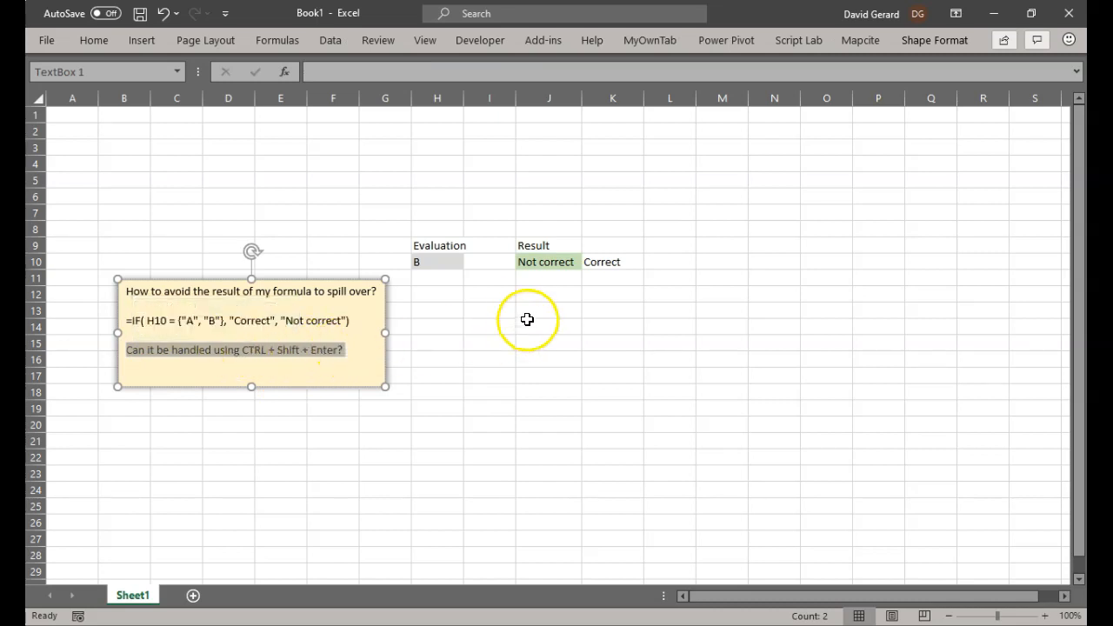
click(548, 261)
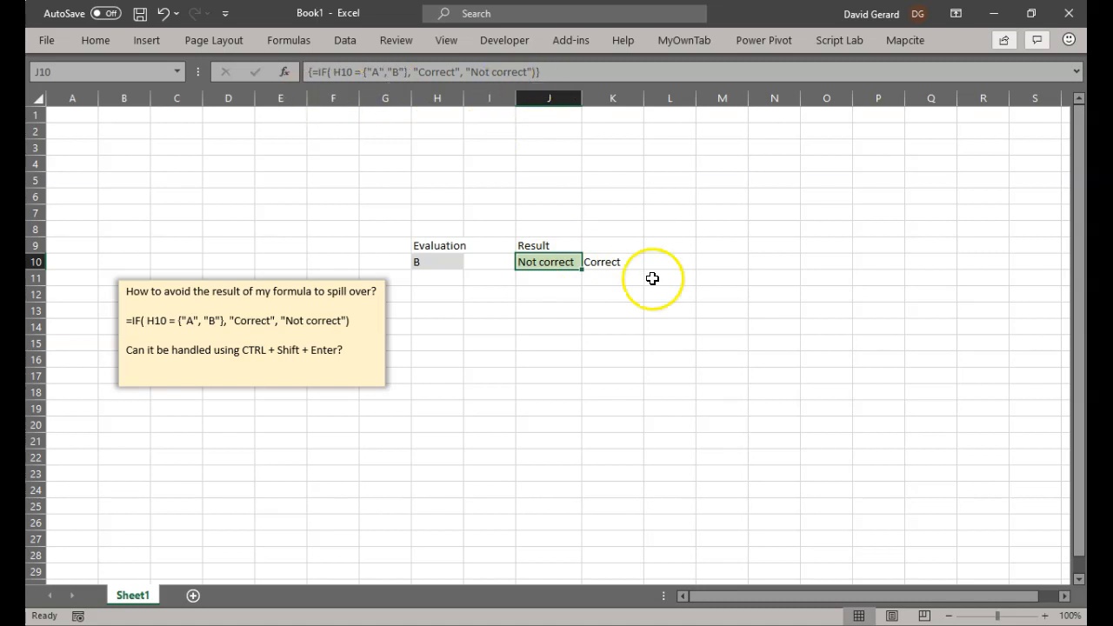
Clear the two-cell array formula from J10:K10.
click(542, 262)
drag(542, 262, 615, 262)
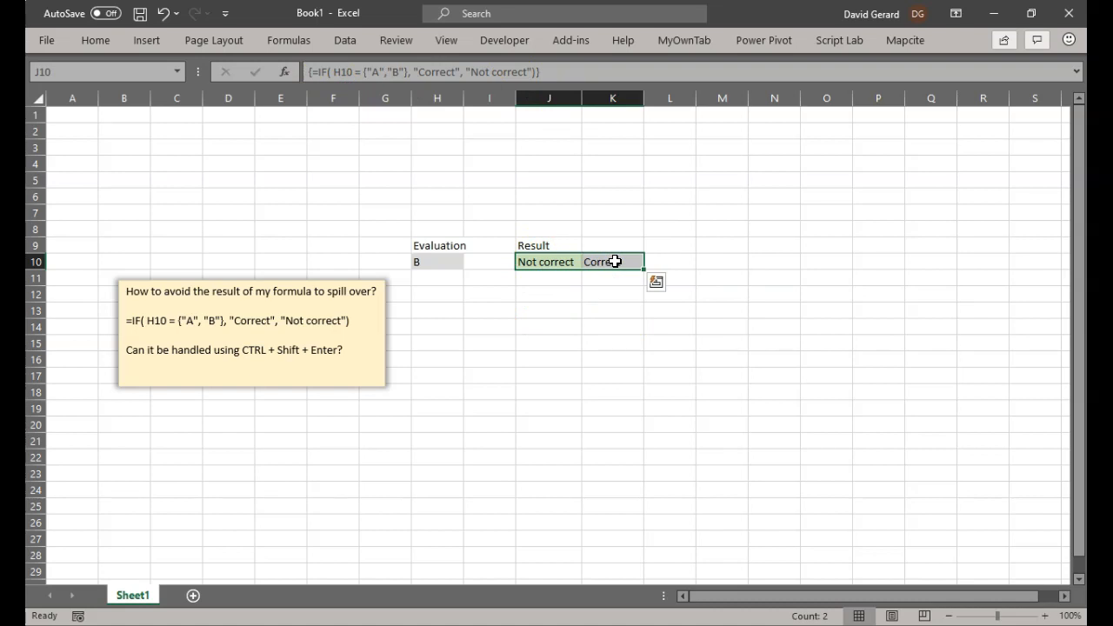
drag(522, 262, 624, 261)
key(Delete)
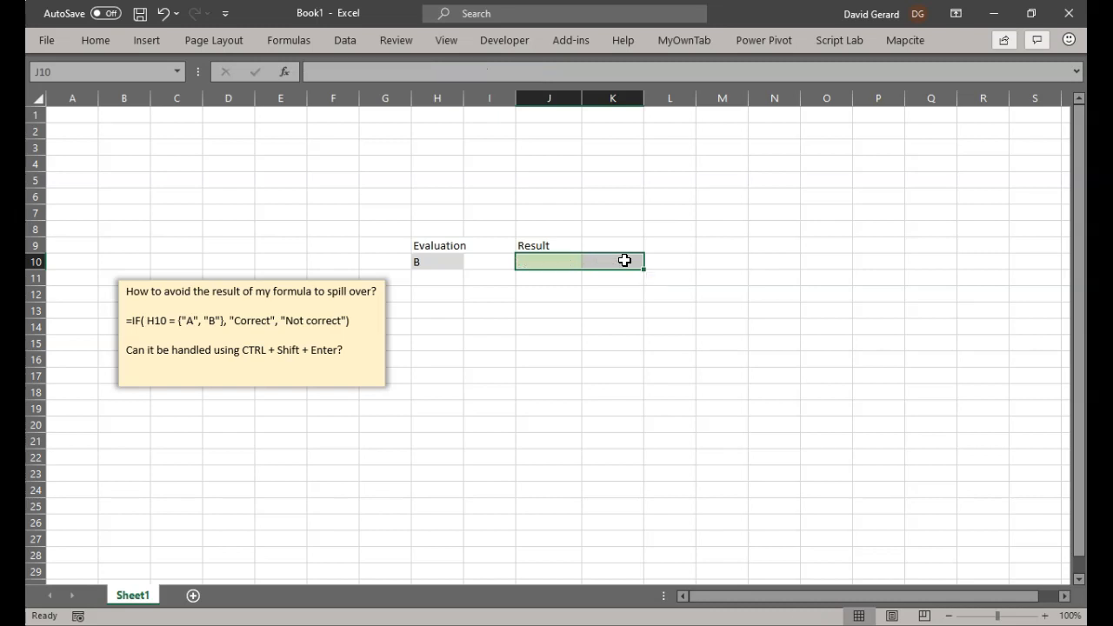
Put the note's formula =IF( H10 = {"A", "B"}, "Correct", "Not correct") into J10 for editing.
click(552, 261)
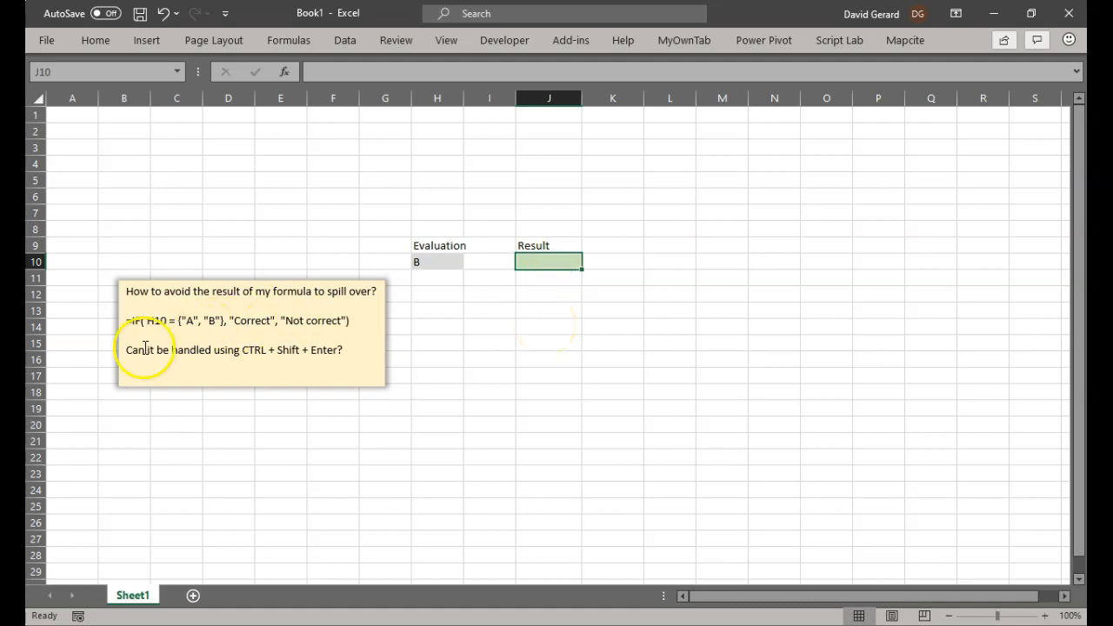
click(423, 71)
text(=IF( H10 = {"A", "B"}, "Correct", "Not correct"))
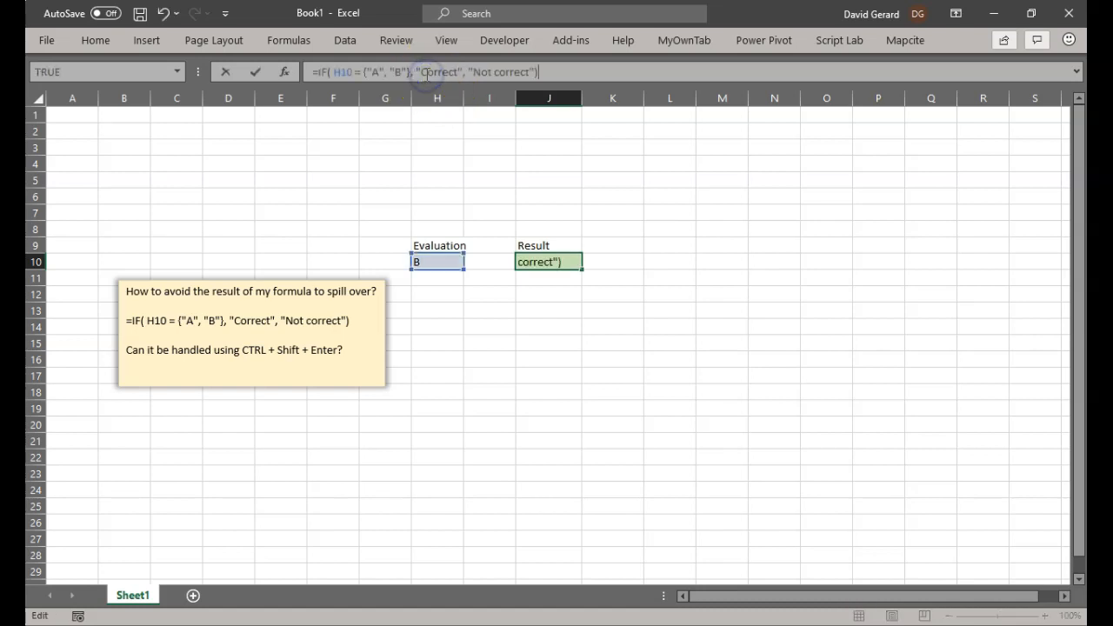
Start an OR function in the formula's logical test and remove the opening brace, so its first condition is H10 ="A".
click(338, 73)
text(OR)
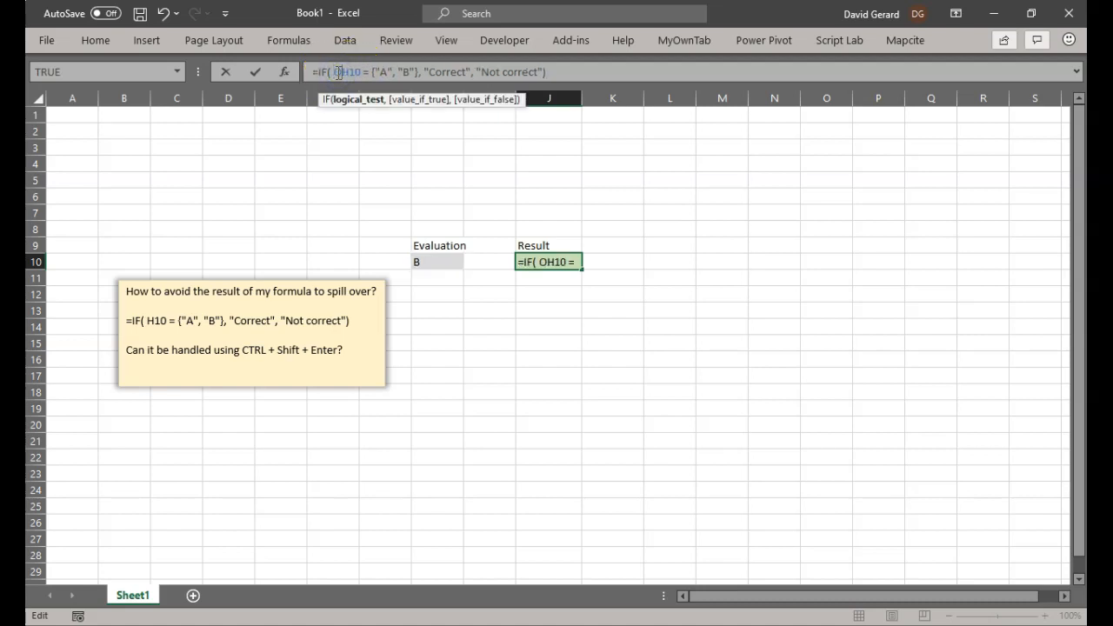
text(()
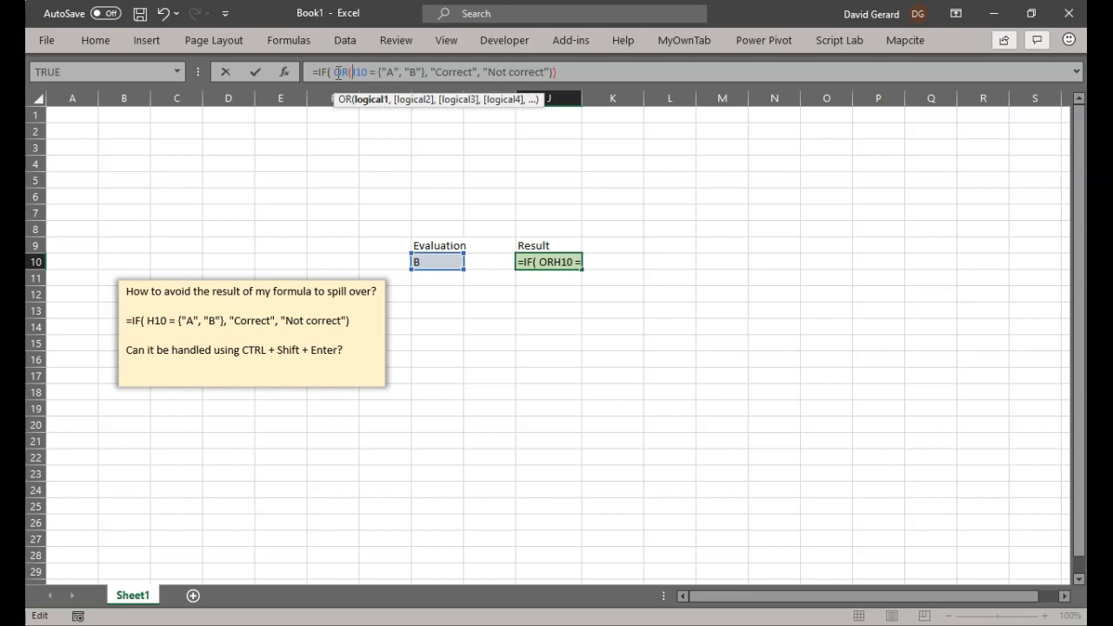
key(Right)
key(Right)
key(Right)
key(Right)
key(Right)
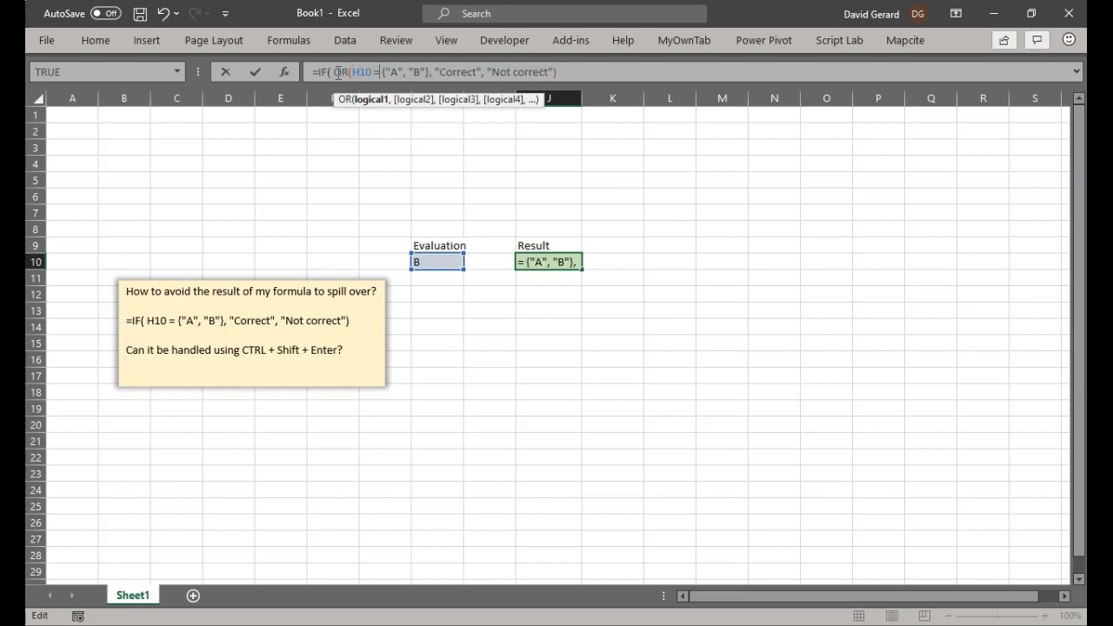
key(Delete)
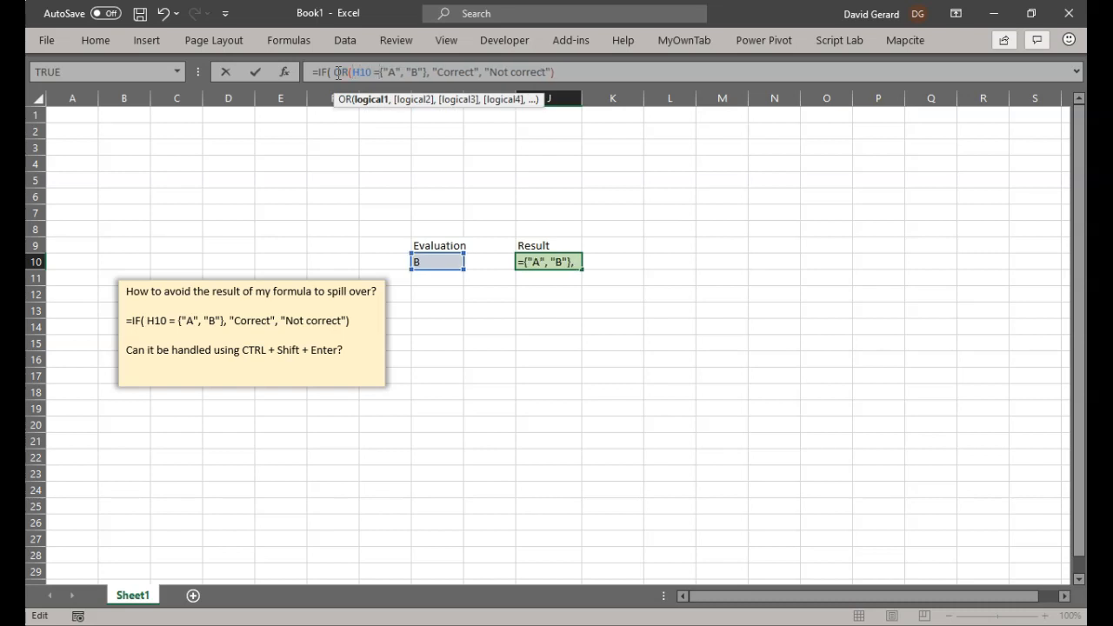
key(Delete)
Insert H10= before "B" to make it the second condition of the OR function.
key(Right)
key(Right)
key(Right)
key(Right)
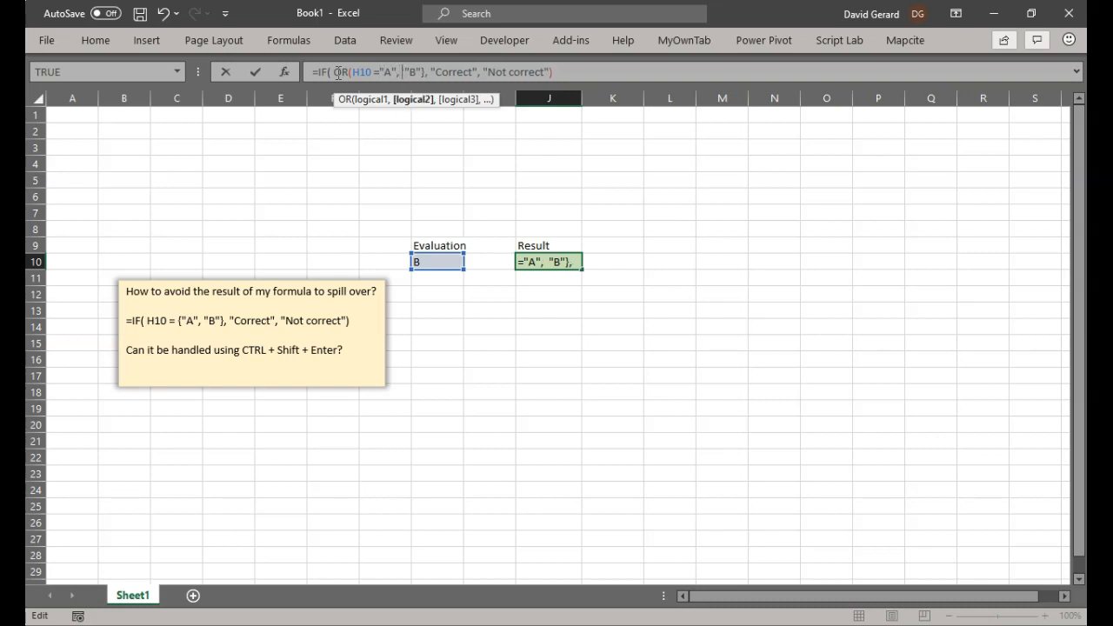
text(H!))
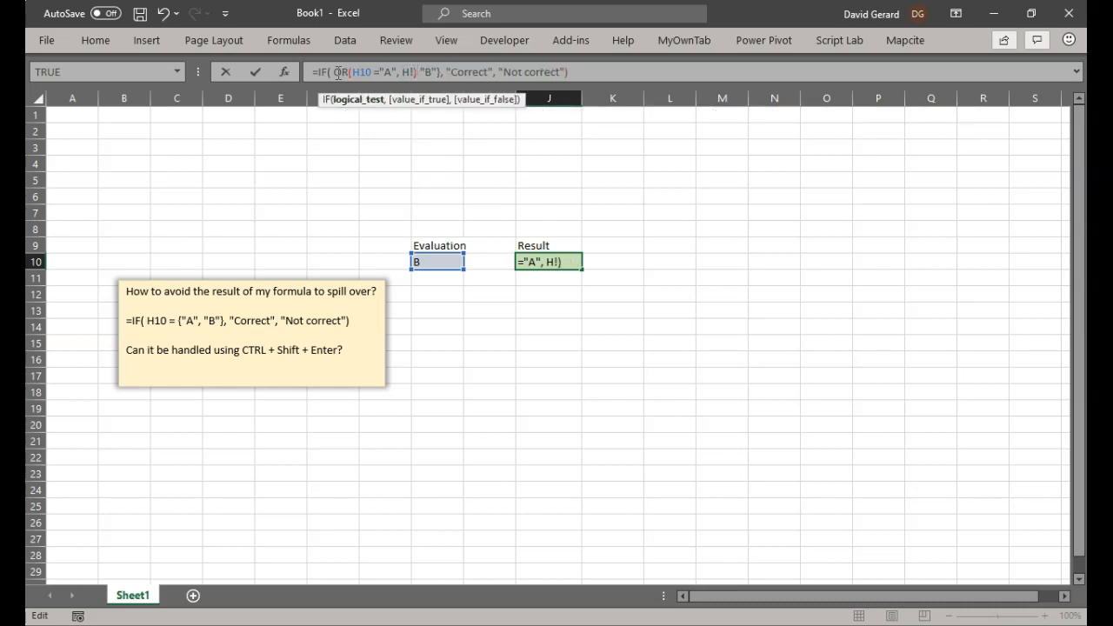
key(BackSpace)
key(BackSpace)
text(10)
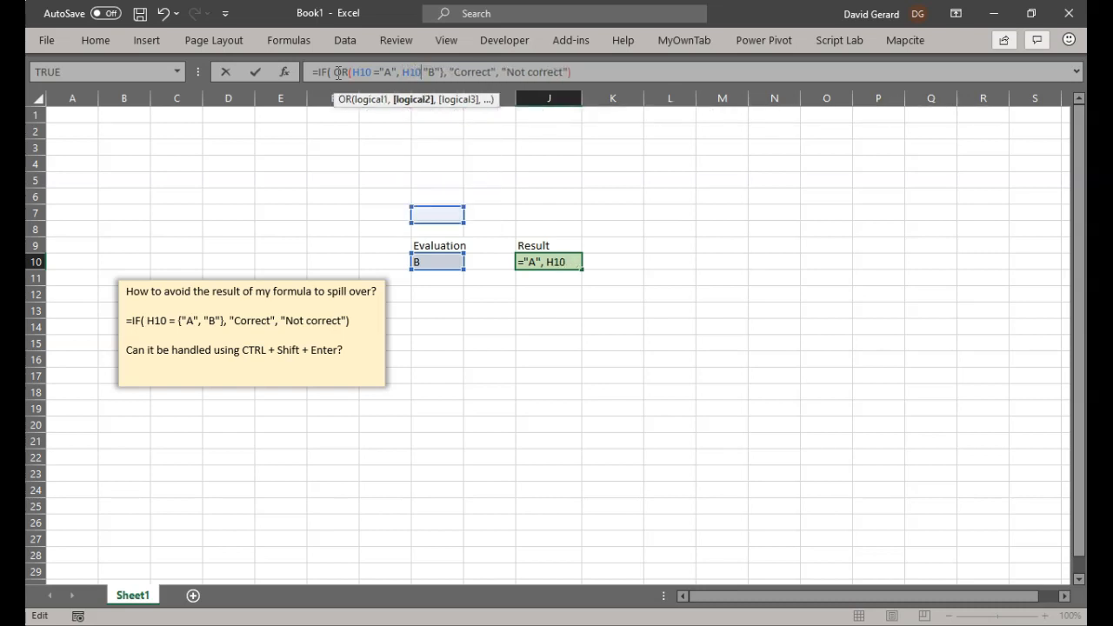
text(=)
Replace the closing brace after "B" with a parenthesis to close the OR function, and enter the formula normally.
key(Right)
key(Right)
key(Right)
key(Right)
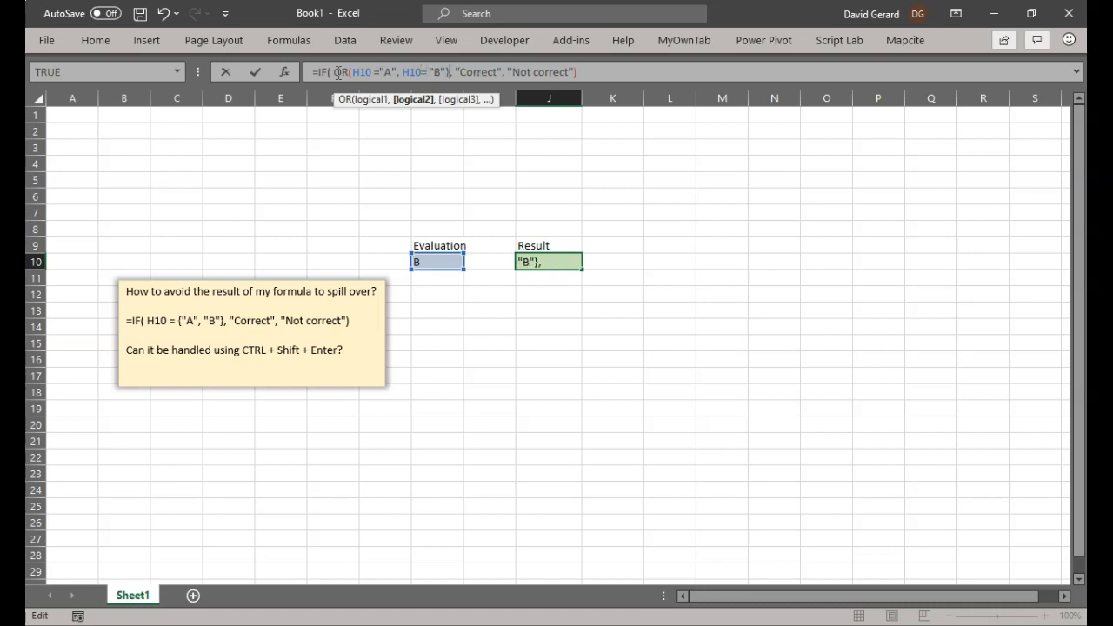
key(Delete)
text())
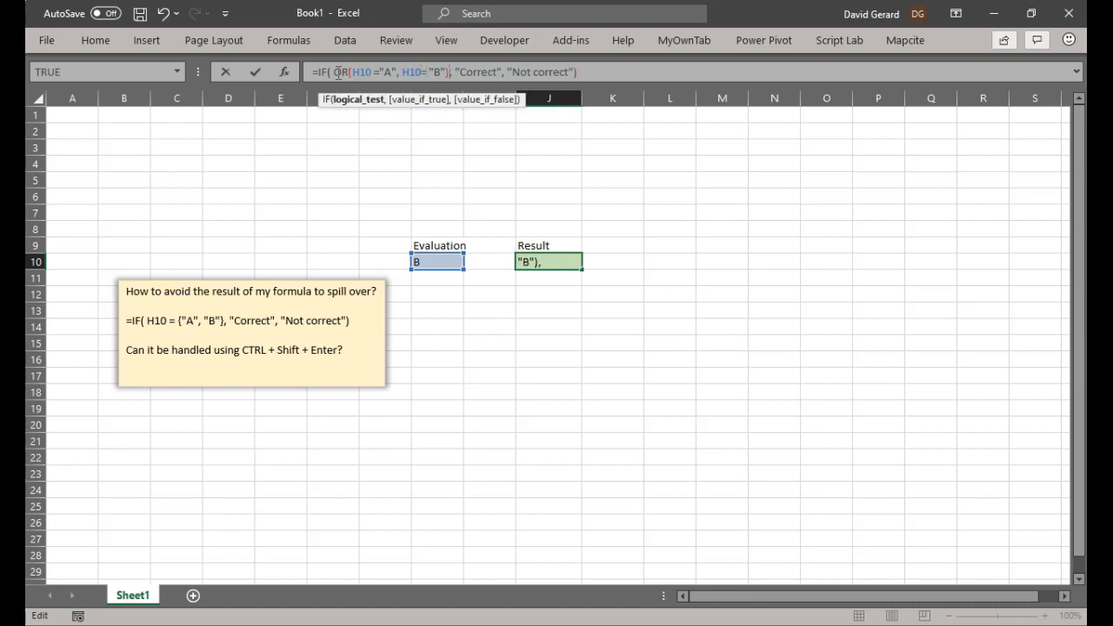
key(Return)
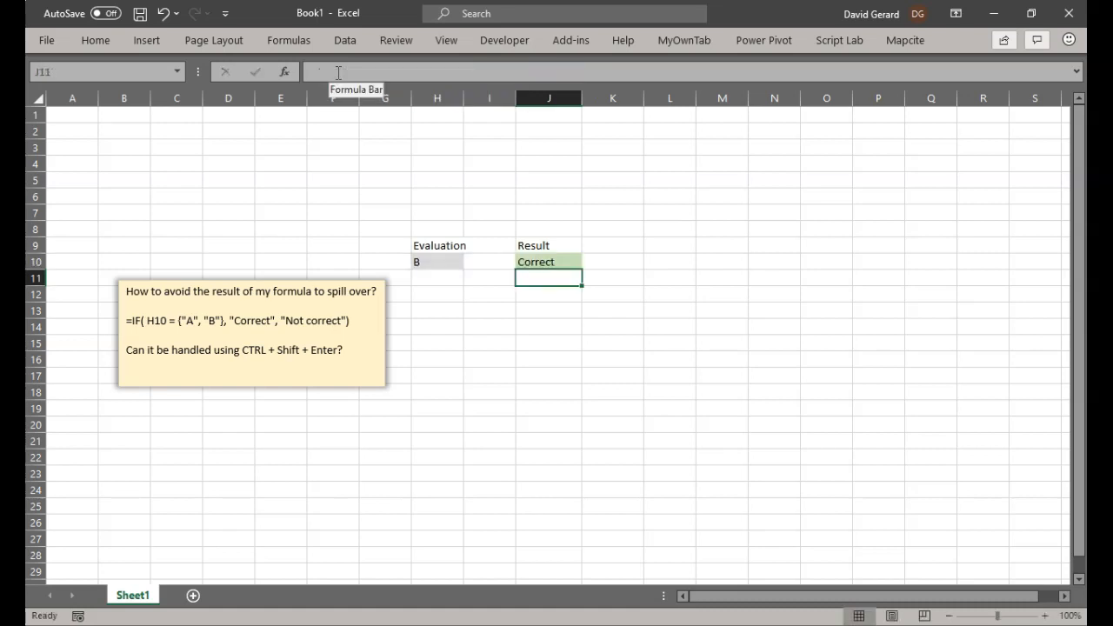
Test the OR-based formula by setting the Evaluation value in H10 to A and finally to C.
click(445, 262)
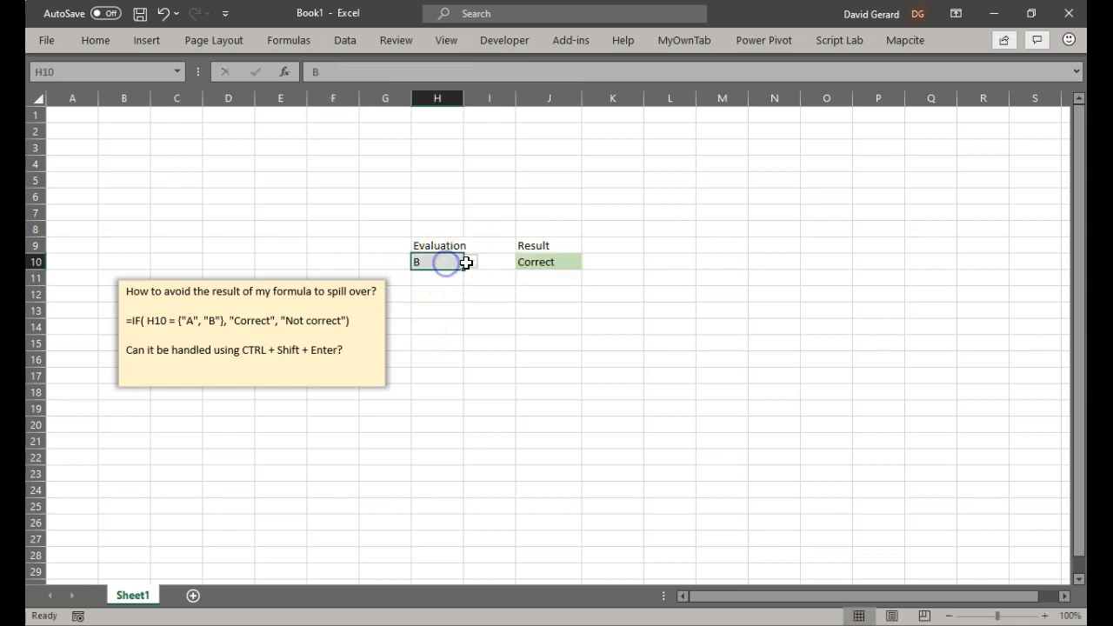
click(471, 261)
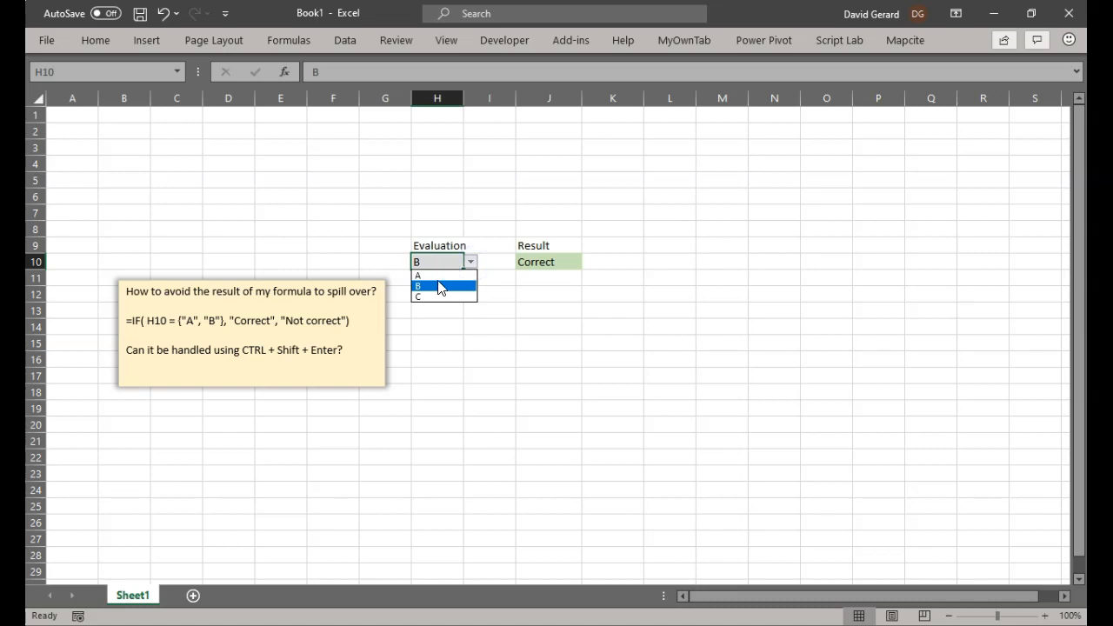
click(439, 276)
click(471, 254)
click(432, 260)
click(471, 262)
click(443, 297)
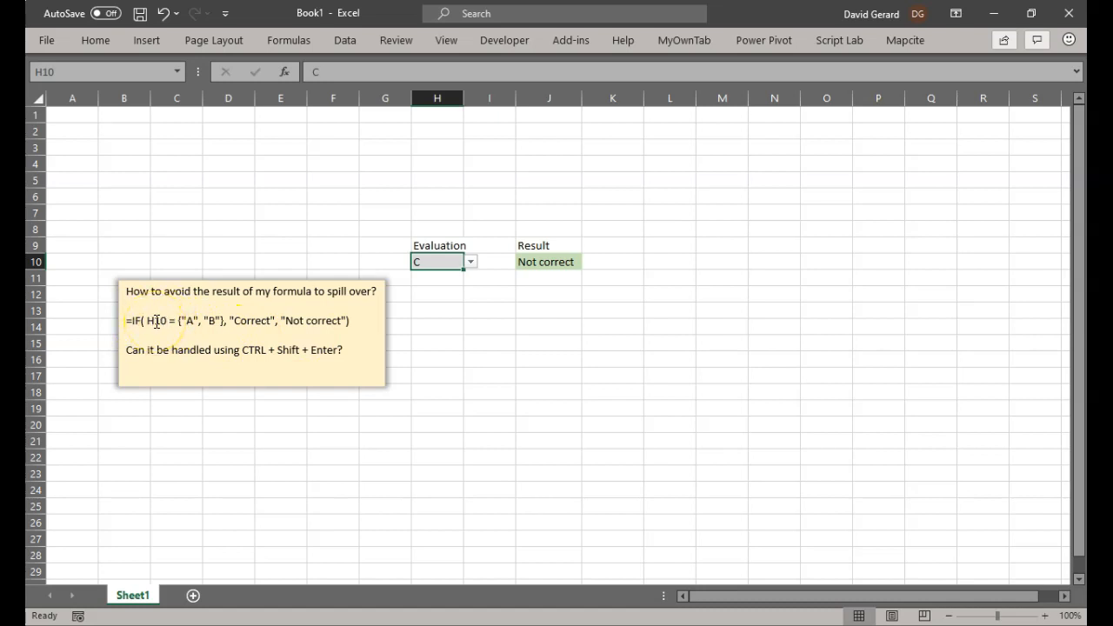
Highlight the CTRL + Shift + Enter question in the note again.
drag(349, 350, 173, 331)
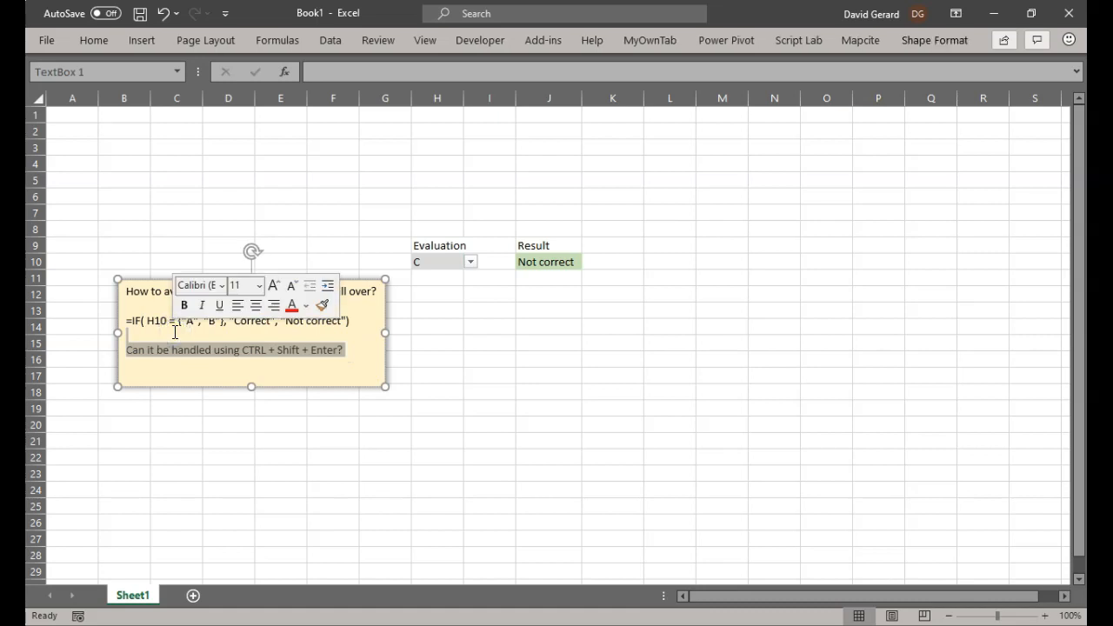